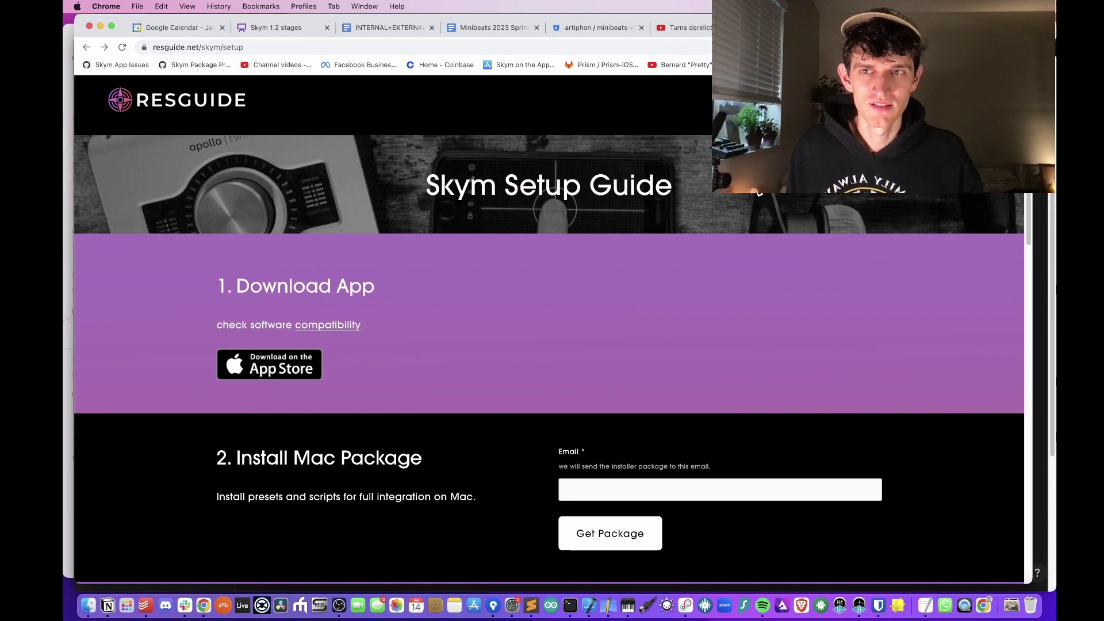
# Step: Review the Skym compatibility page's iOS, Mac OSX and Ableton 10.1.13+ requirements
pyautogui.scroll(1, 190, 78)
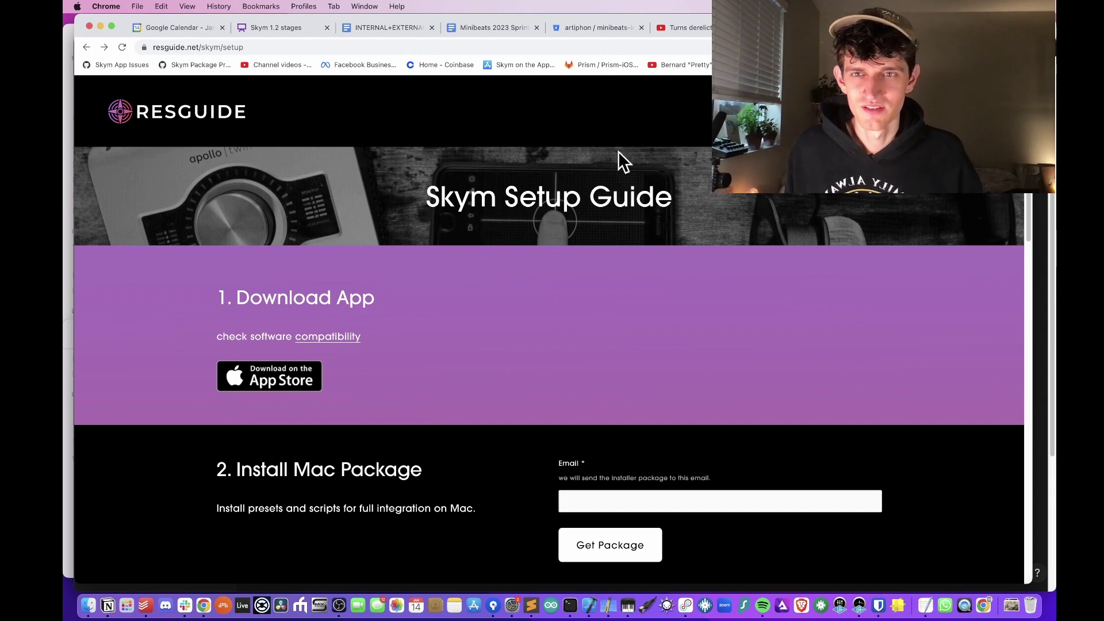
pyautogui.scroll(1, 527, 167)
pyautogui.scroll(-2, 527, 168)
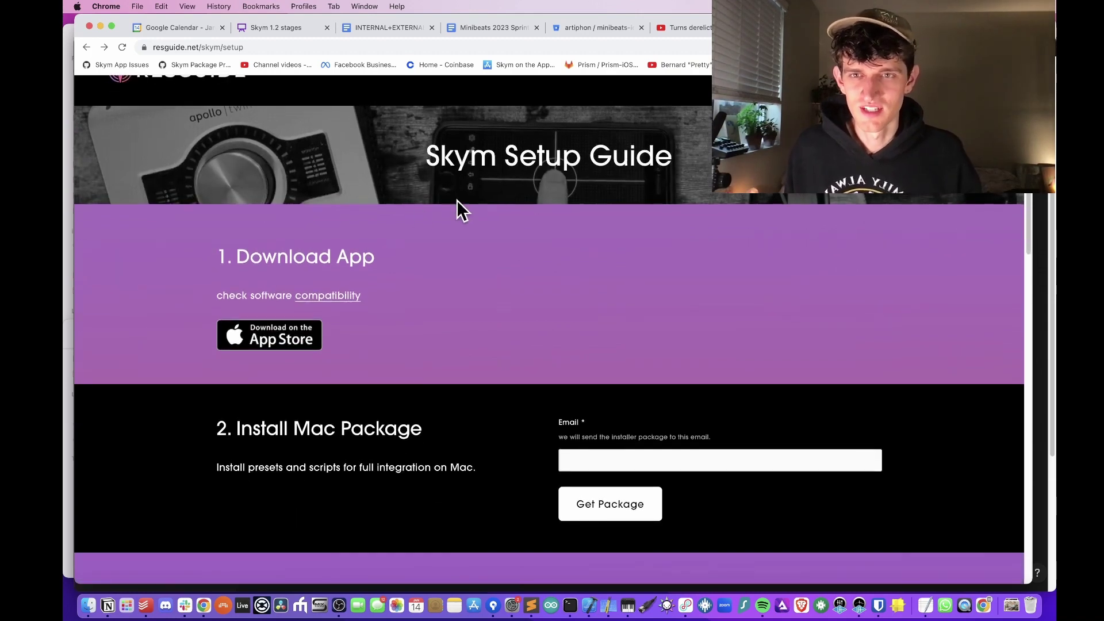
pyautogui.click(327, 299)
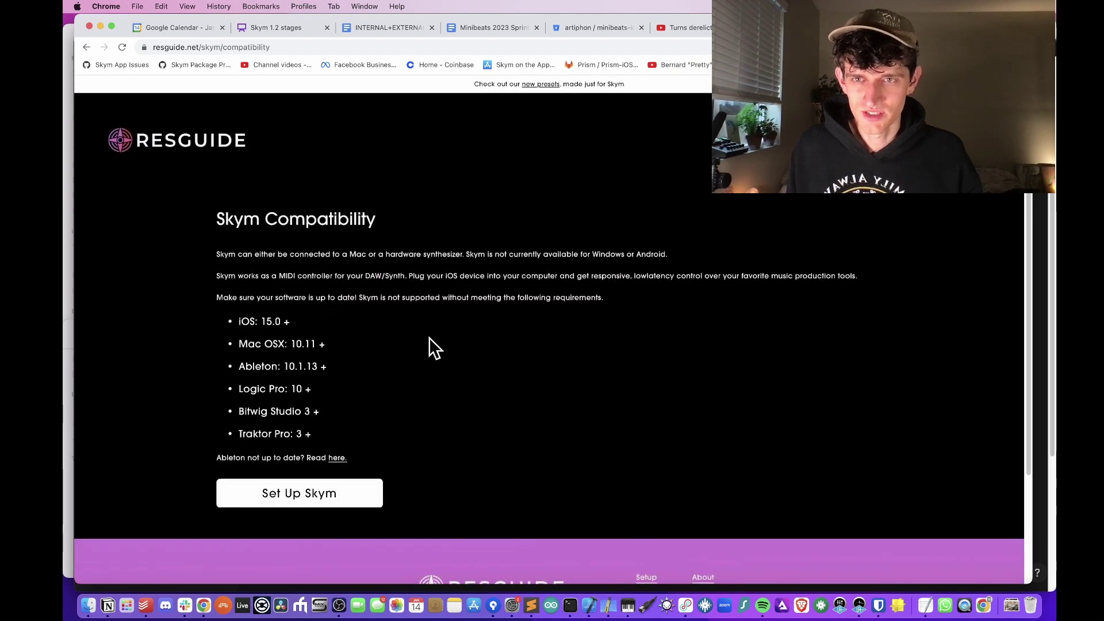
pyautogui.moveTo(337, 365); pyautogui.dragTo(213, 319)
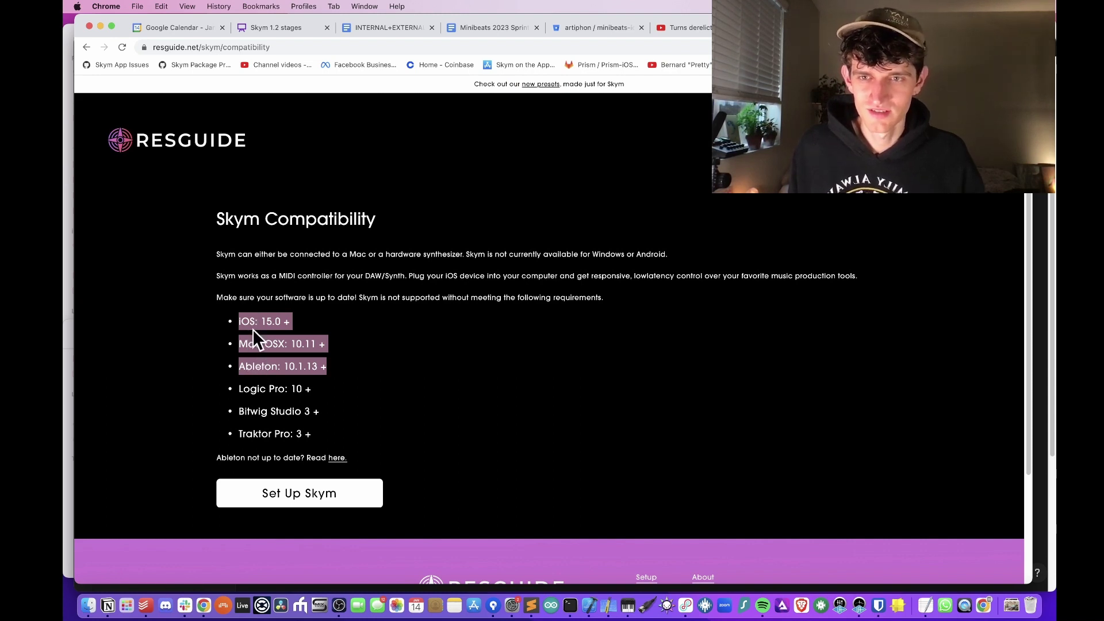
pyautogui.click(320, 297)
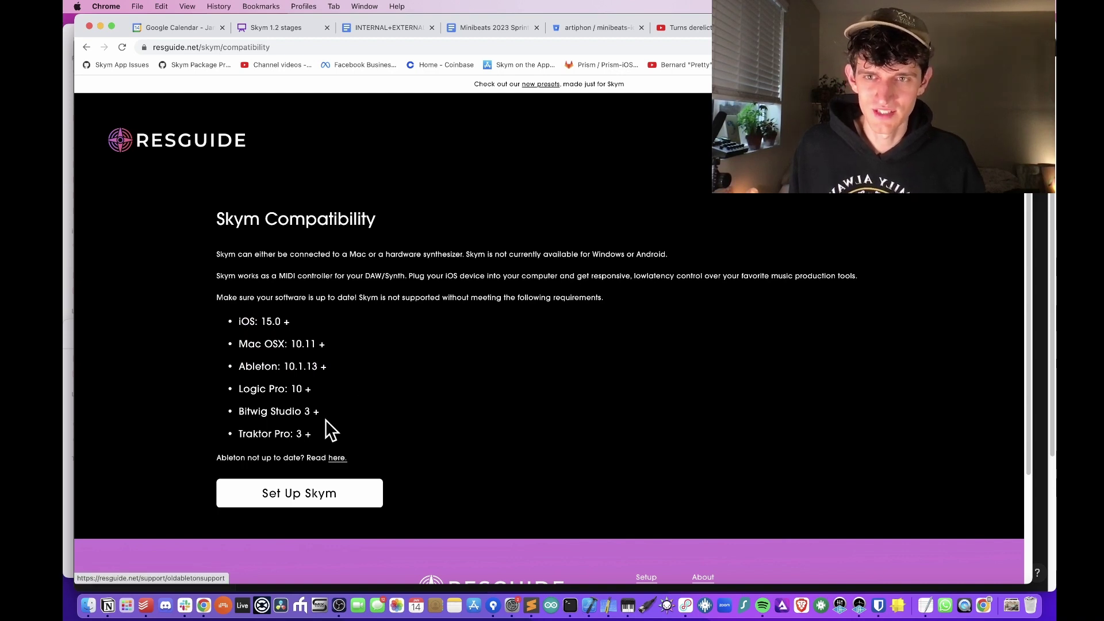
pyautogui.moveTo(284, 365); pyautogui.dragTo(365, 357)
pyautogui.click(365, 357)
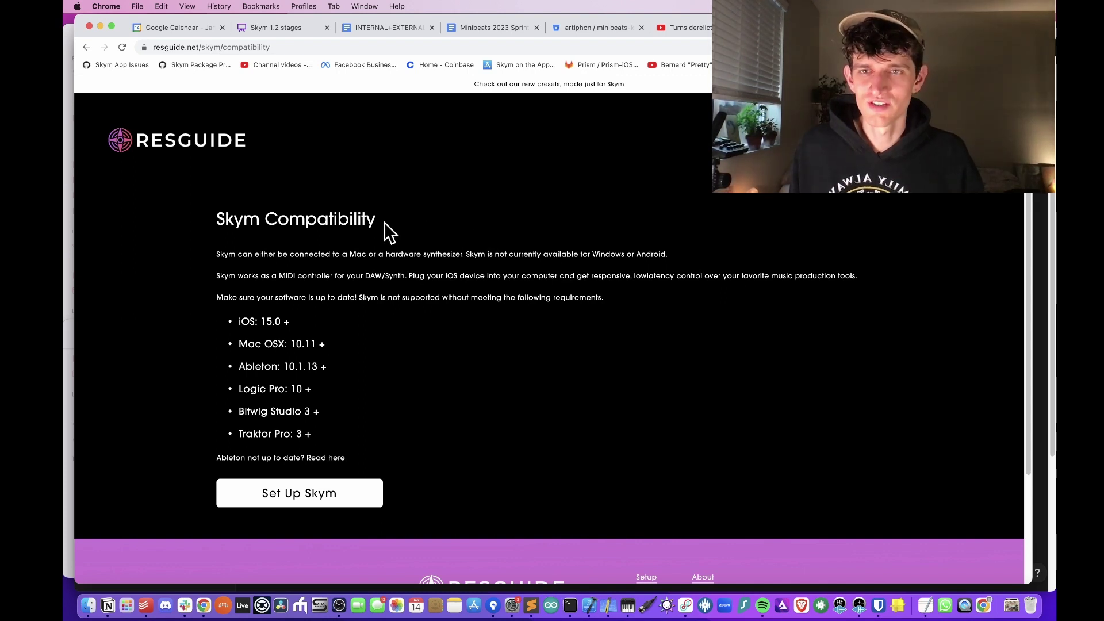
# Step: Go back to the Skym Setup Guide page and scroll down through it
pyautogui.click(85, 46)
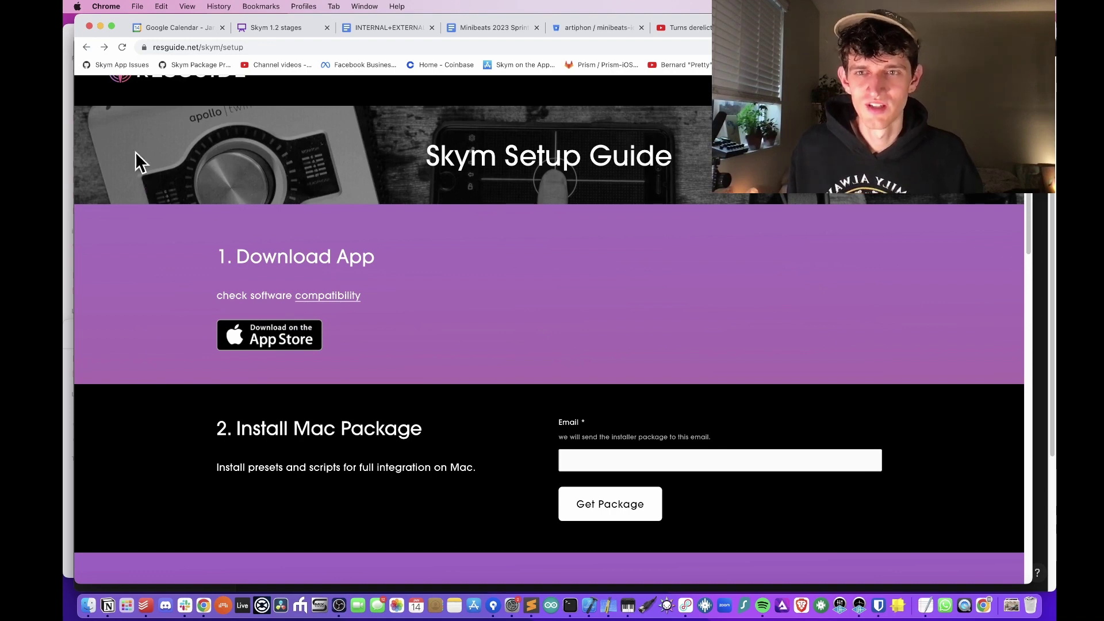
pyautogui.scroll(-2, 172, 167)
pyautogui.scroll(-3, 367, 388)
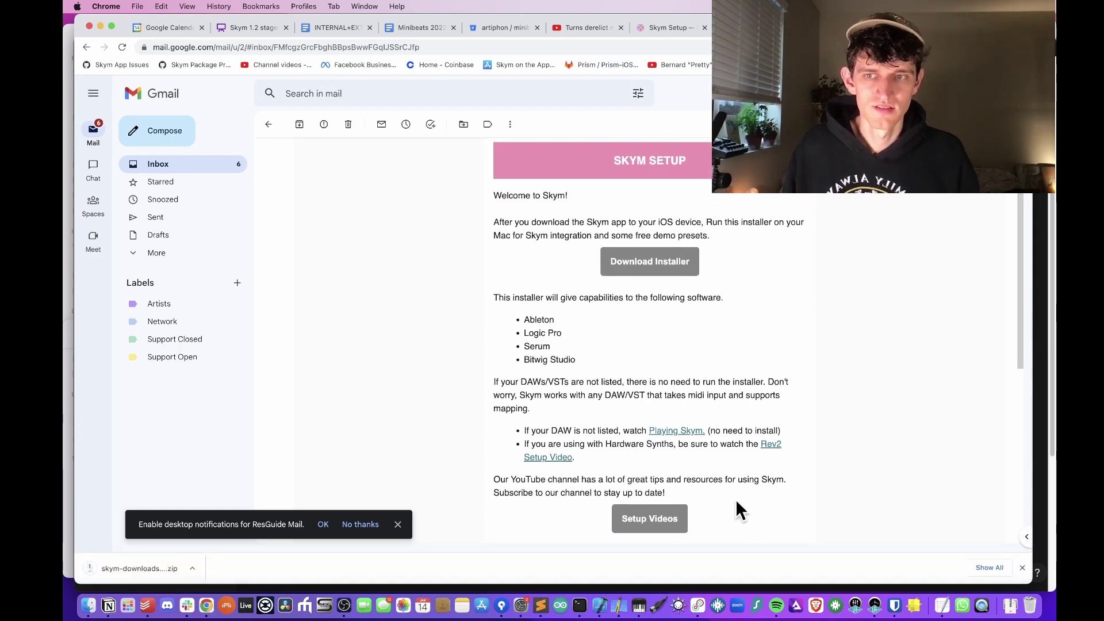
# Step: Extract the Skym zip, open the skym-downloads-1.0.7 folder and select SkymPackage.pkg
pyautogui.click(128, 570)
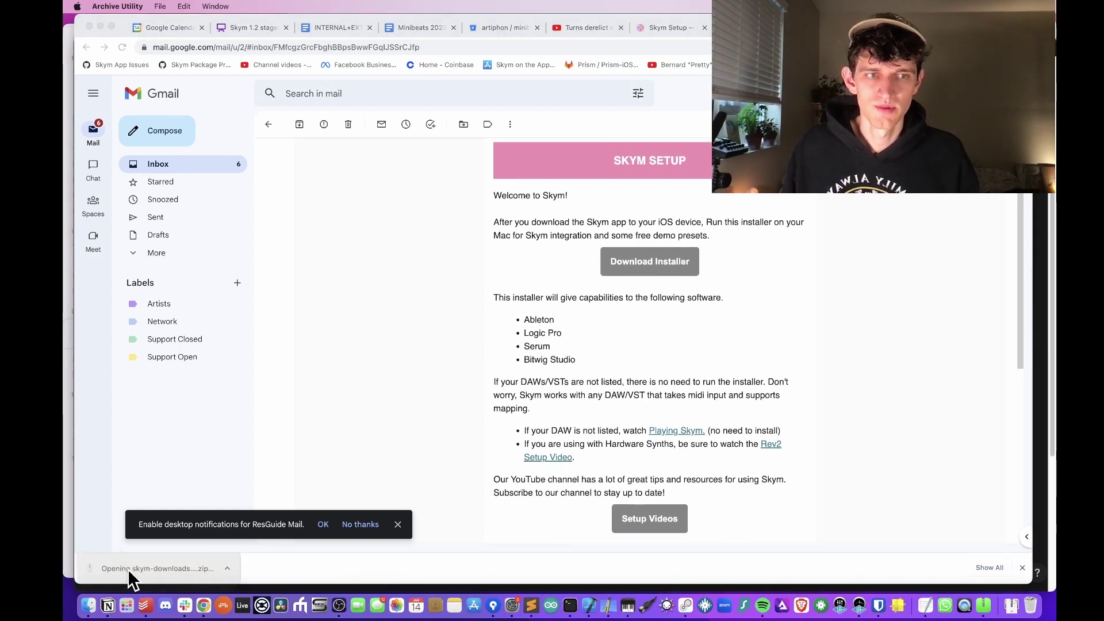
pyautogui.click(661, 314)
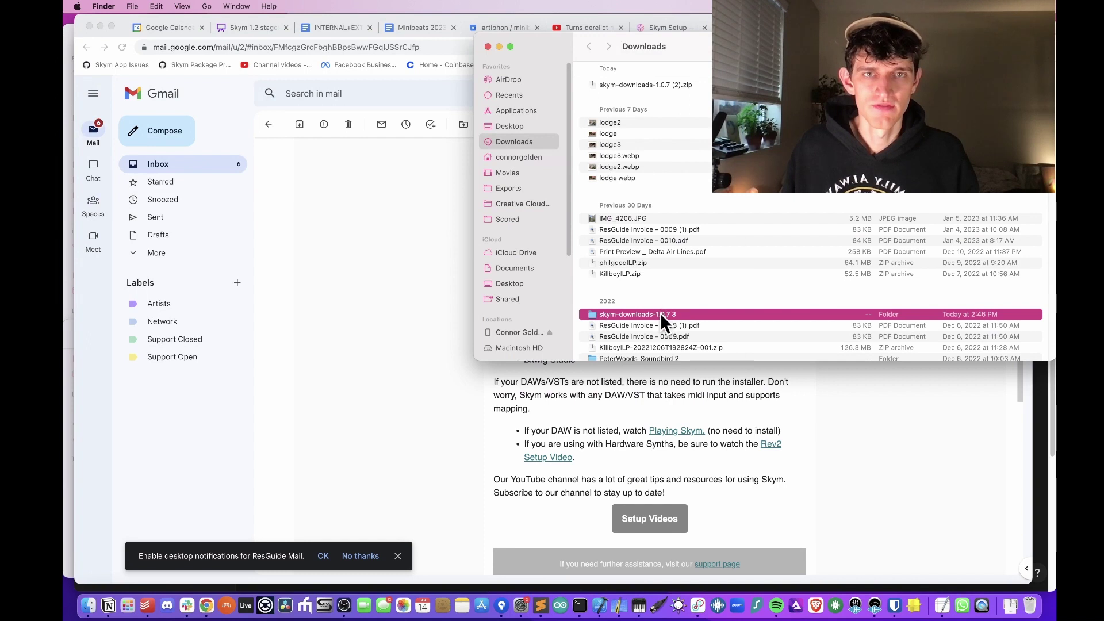
pyautogui.doubleClick(660, 314)
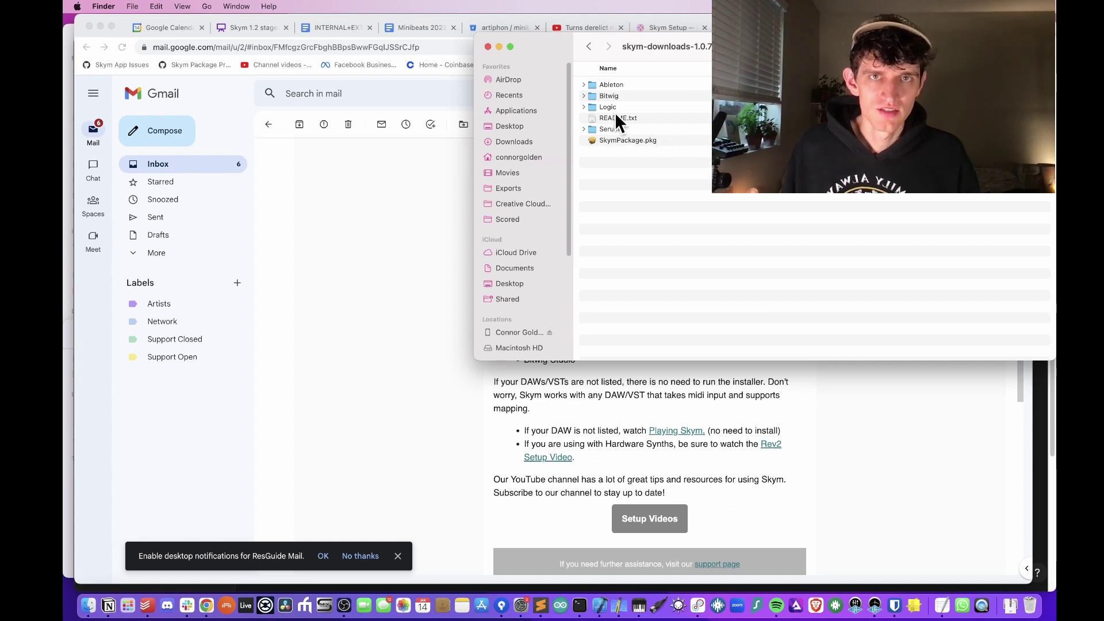
pyautogui.click(633, 140)
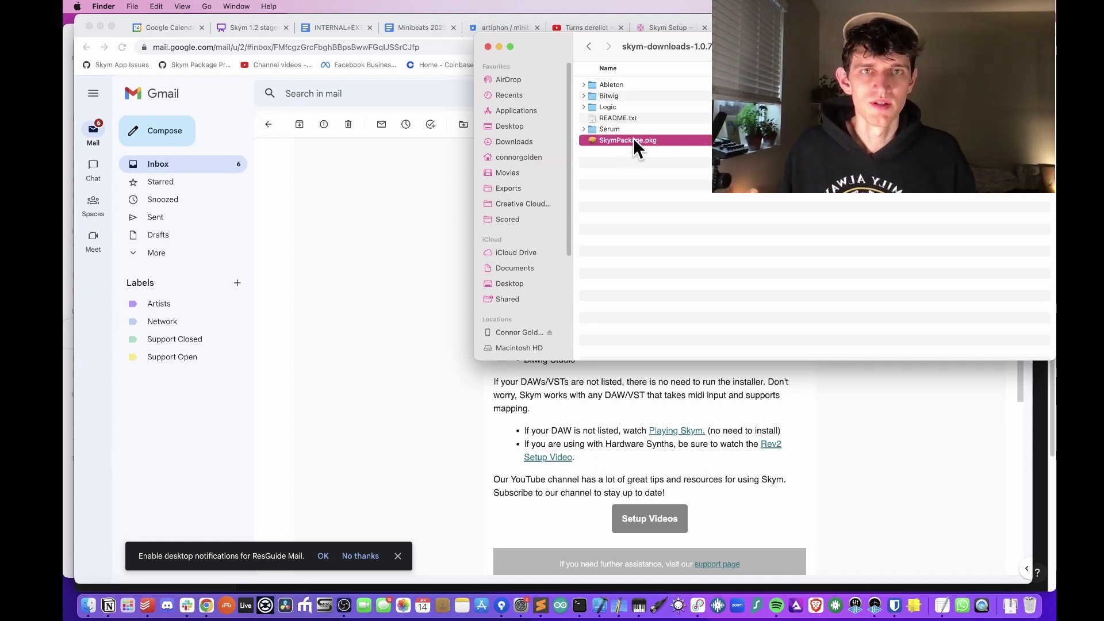
# Step: Run the SkymPackage installer with only the Ableton component and close it when finished
pyautogui.doubleClick(633, 140)
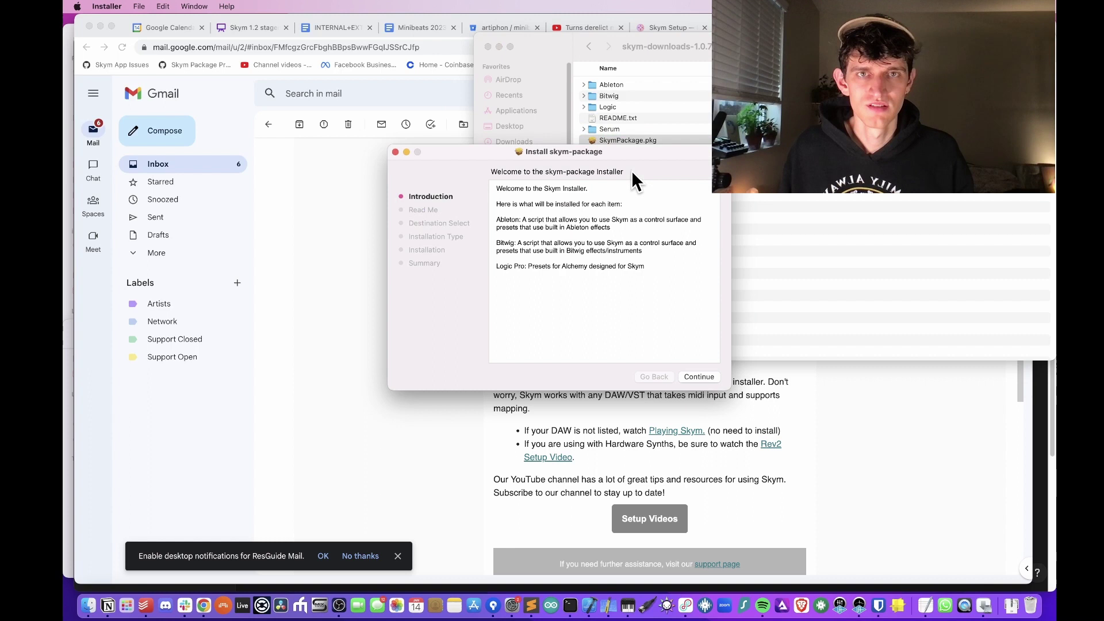
pyautogui.click(701, 377)
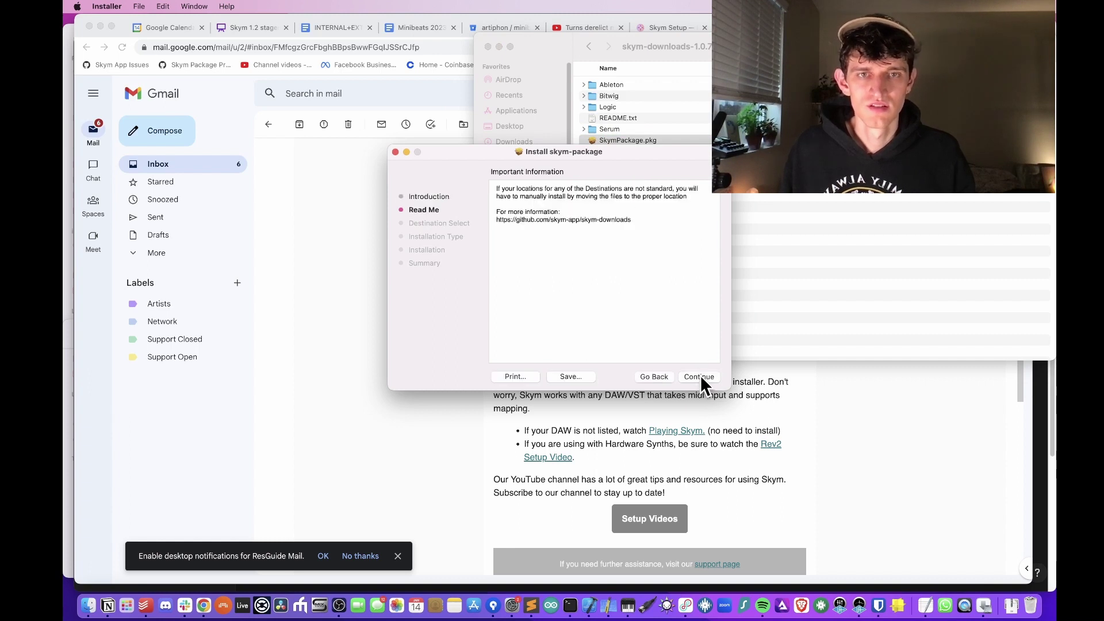
pyautogui.click(700, 377)
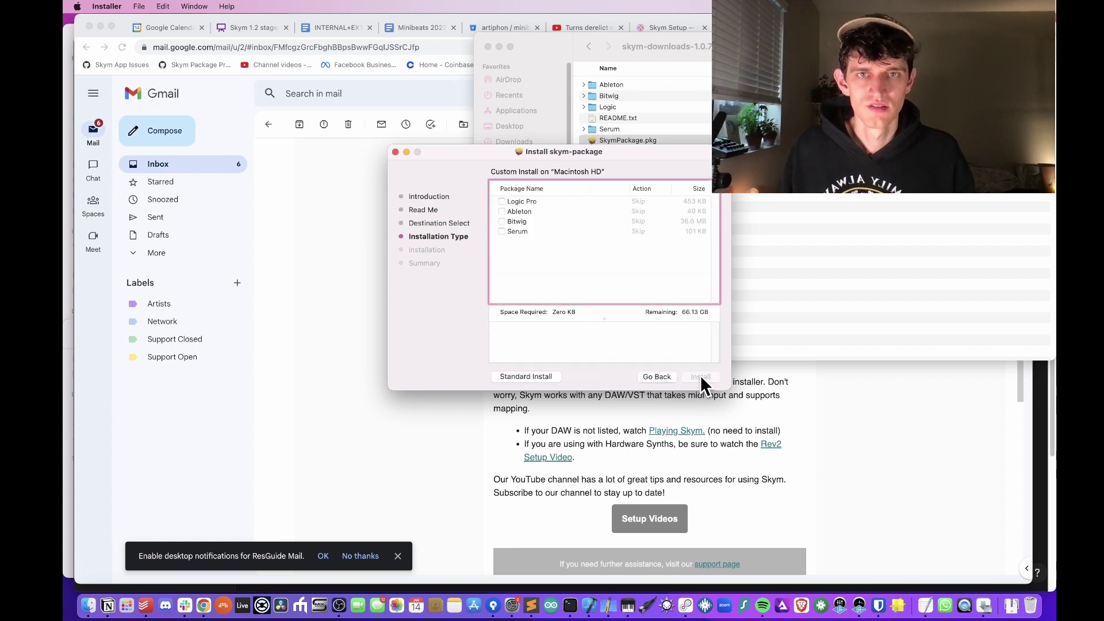
pyautogui.click(501, 211)
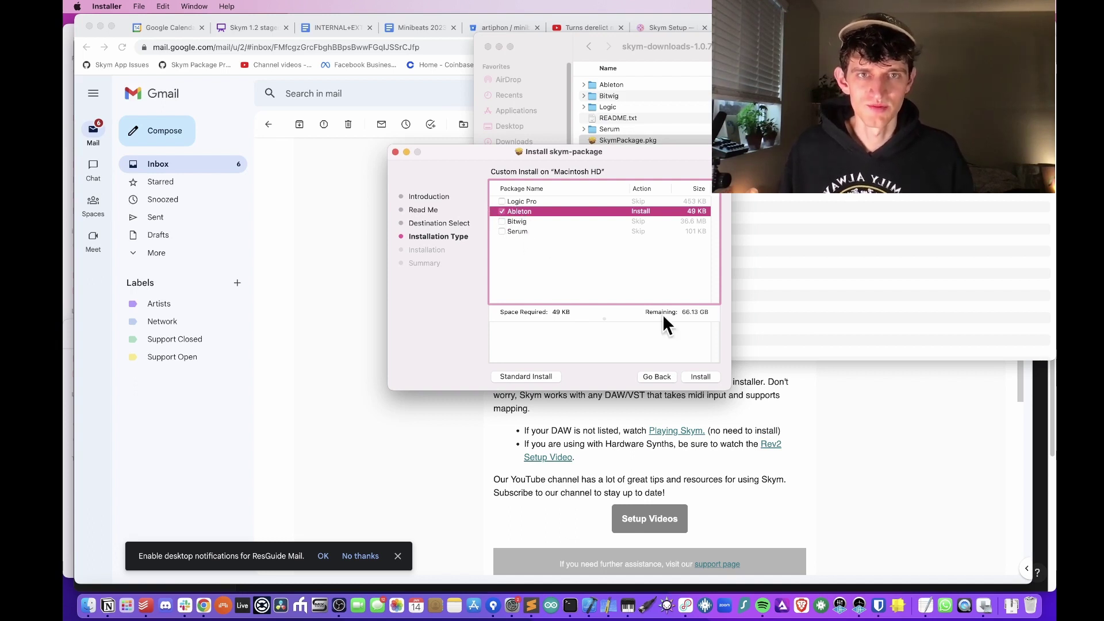
pyautogui.click(712, 377)
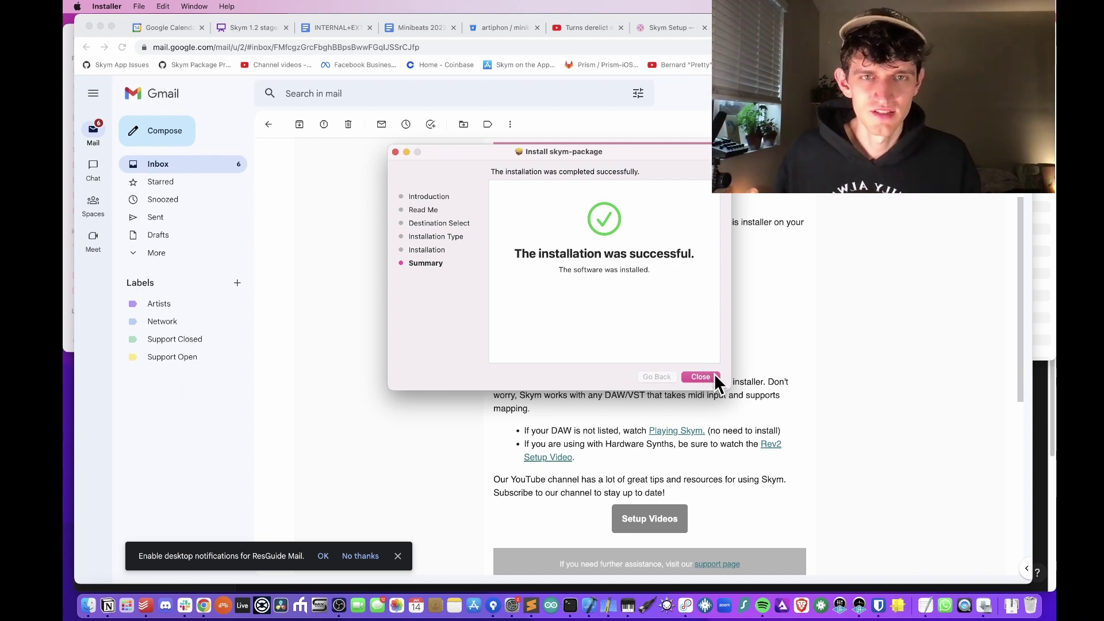
pyautogui.click(714, 378)
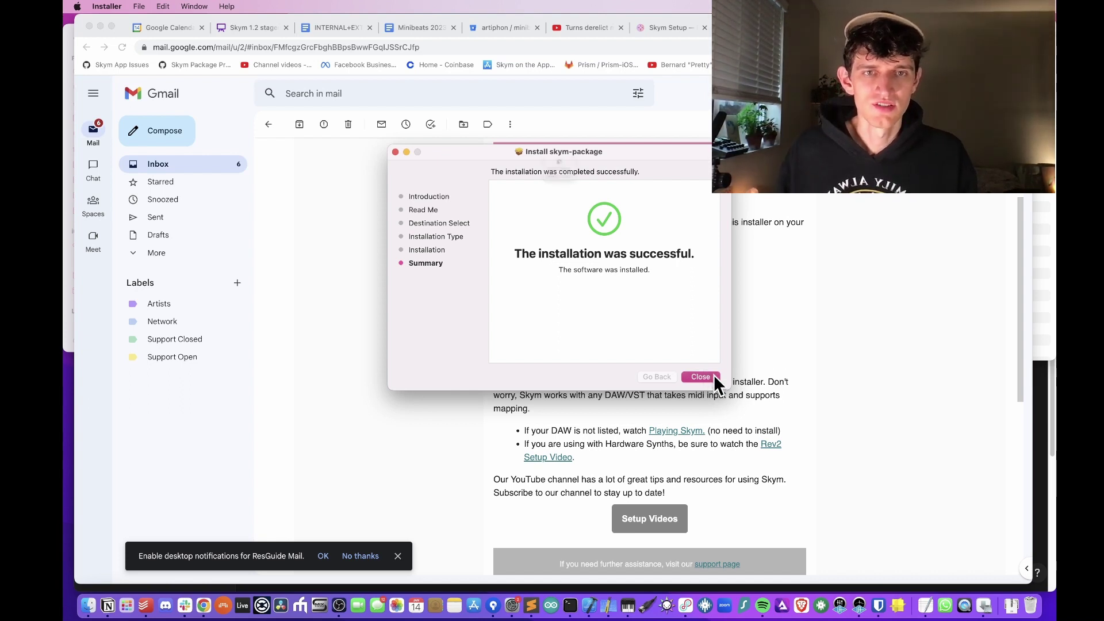
# Step: Move the used SkymPackage installer to the Trash and quick-look README.txt
pyautogui.click(589, 219)
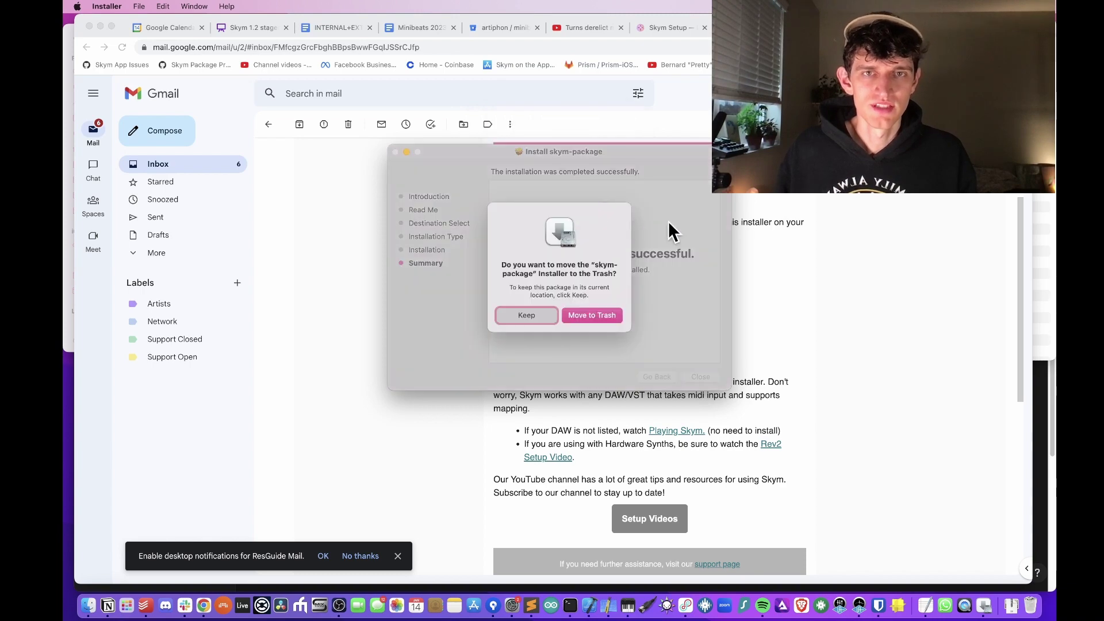
pyautogui.click(592, 315)
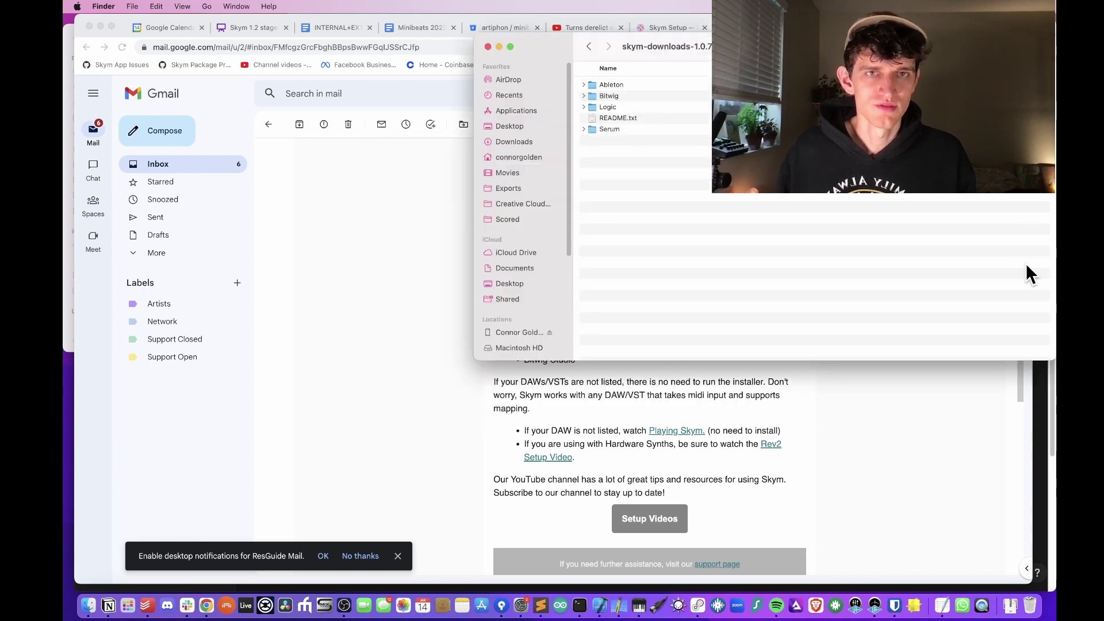
pyautogui.click(636, 118)
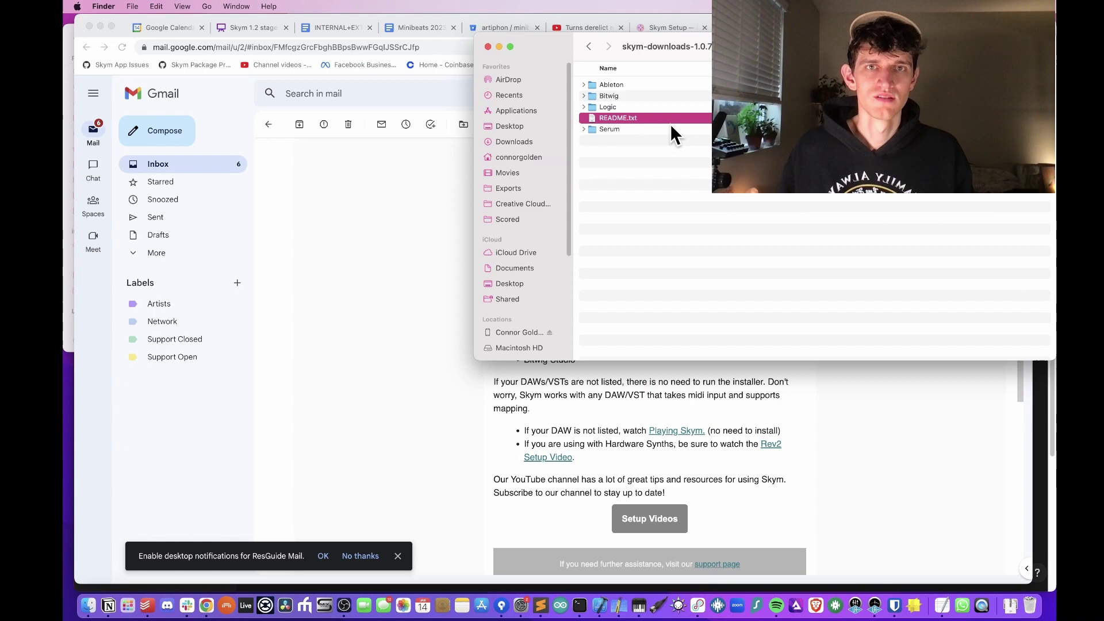
pyautogui.press('space')
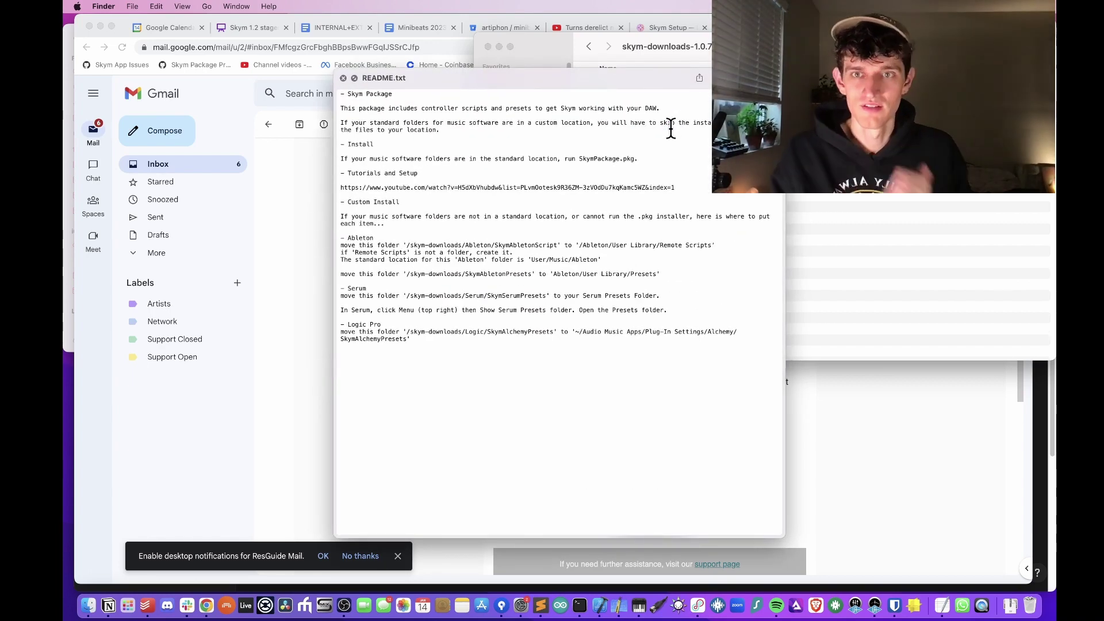
pyautogui.press('space')
pyautogui.moveTo(535, 46); pyautogui.dragTo(499, 46)
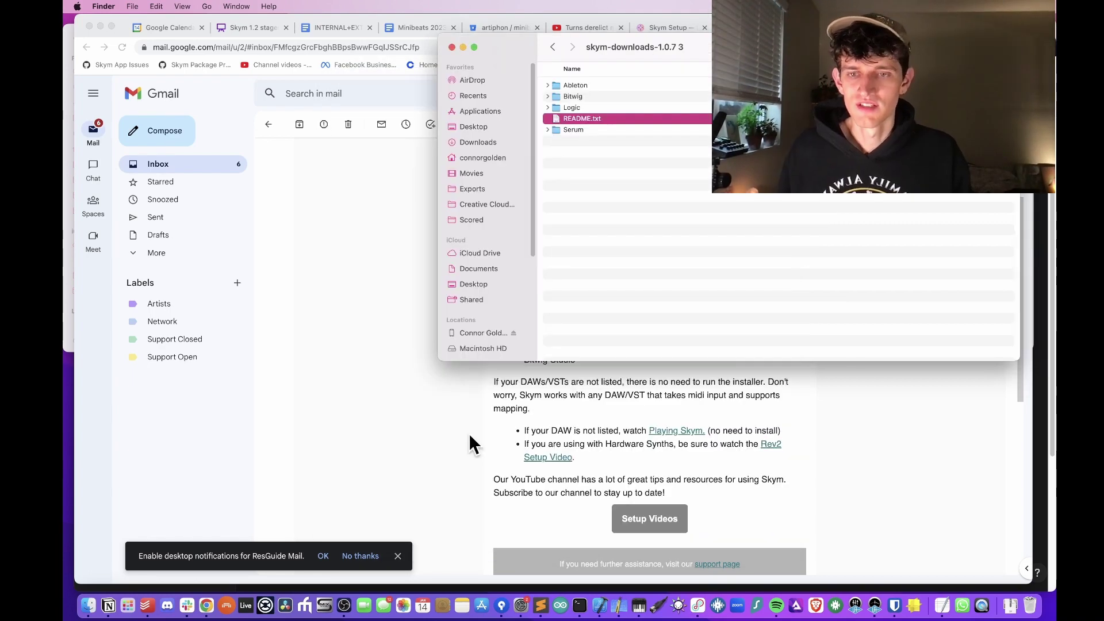
pyautogui.click(246, 614)
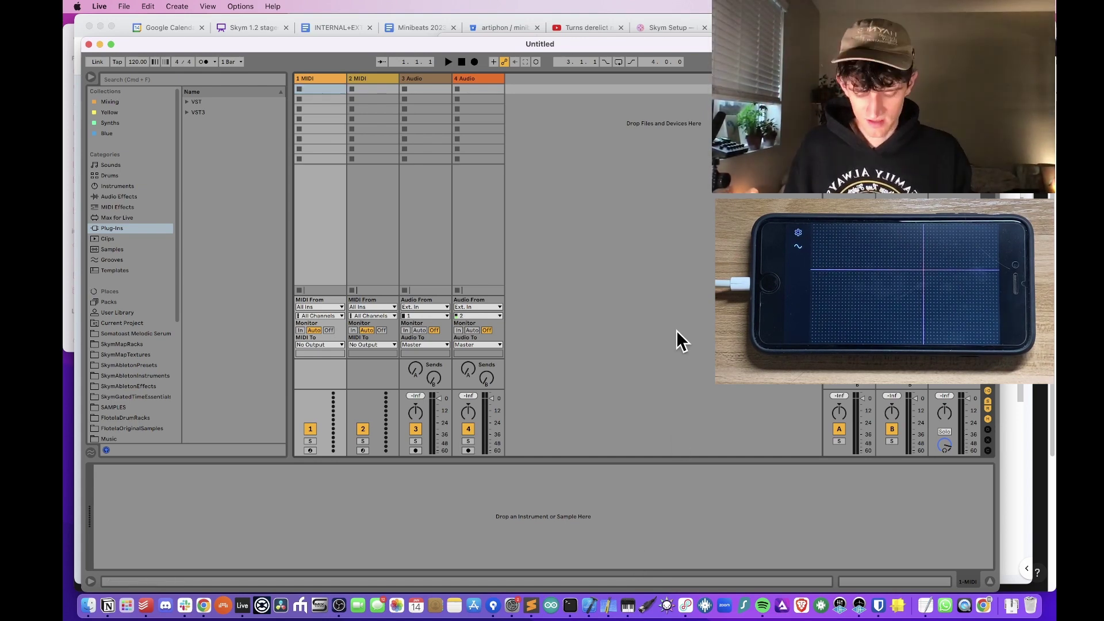
# Step: Enable the iPhone as an audio device in Audio MIDI Setup, then return to Live
pyautogui.press('super+space')
pyautogui.write('audio')
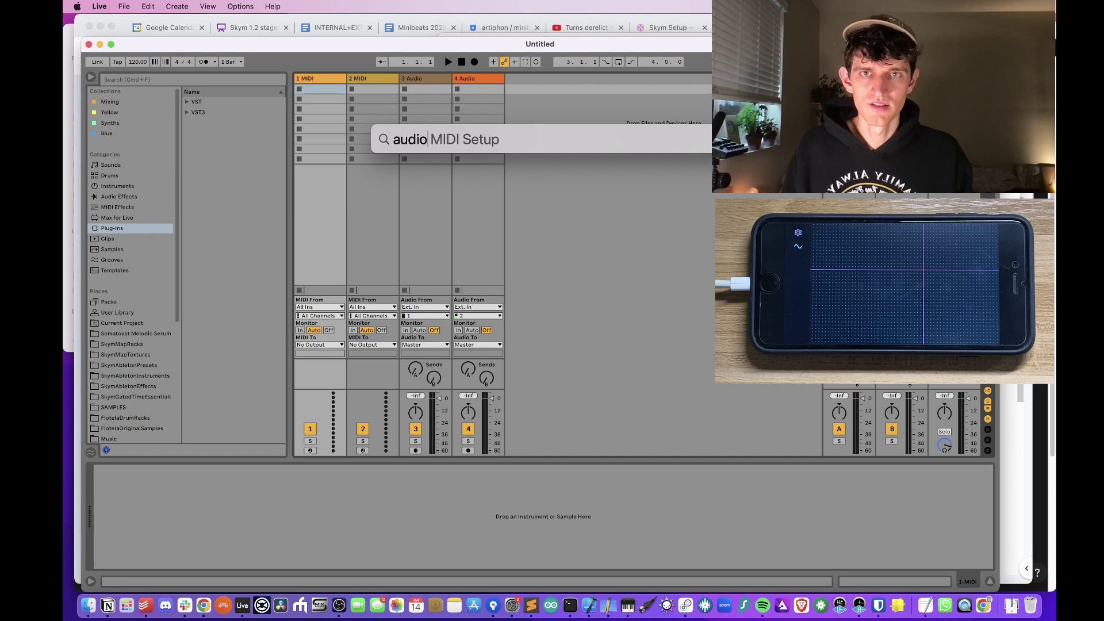
pyautogui.press('Return')
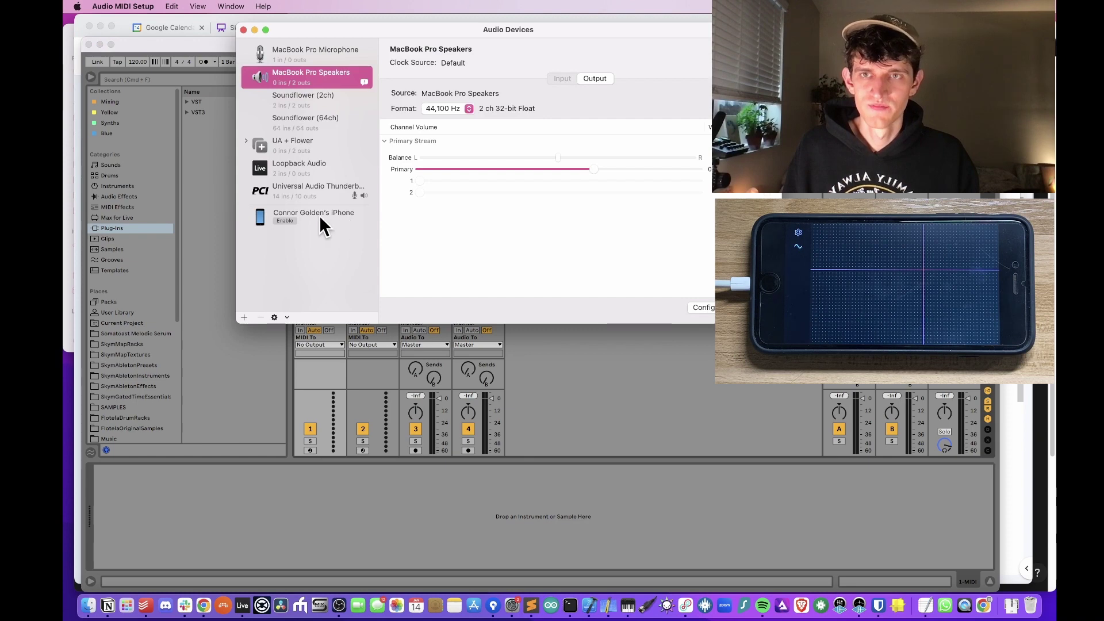
pyautogui.click(282, 221)
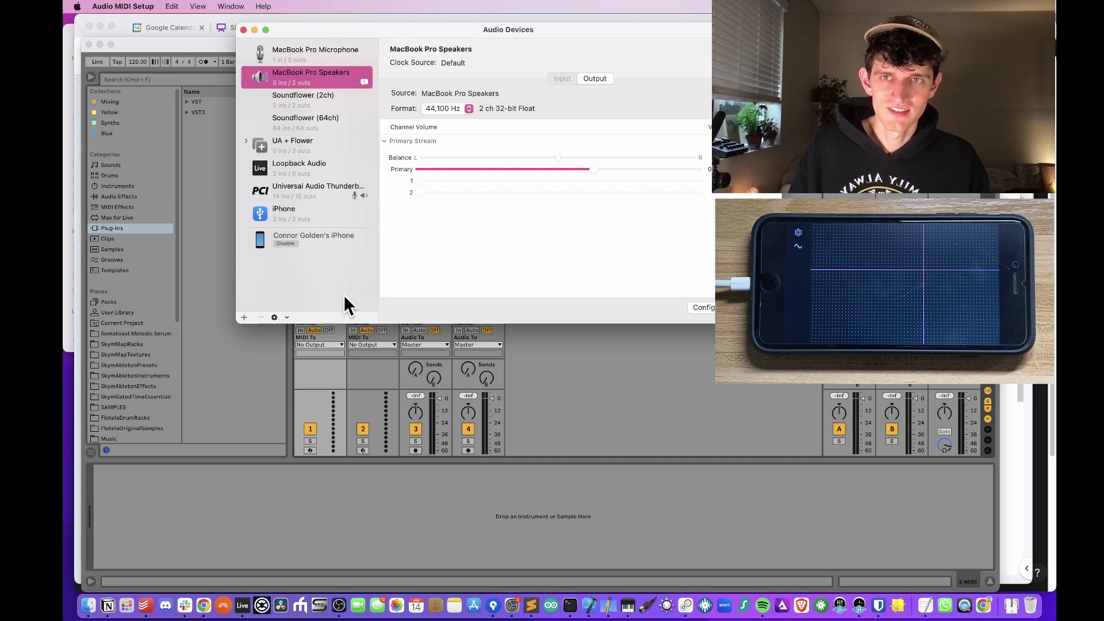
pyautogui.click(642, 418)
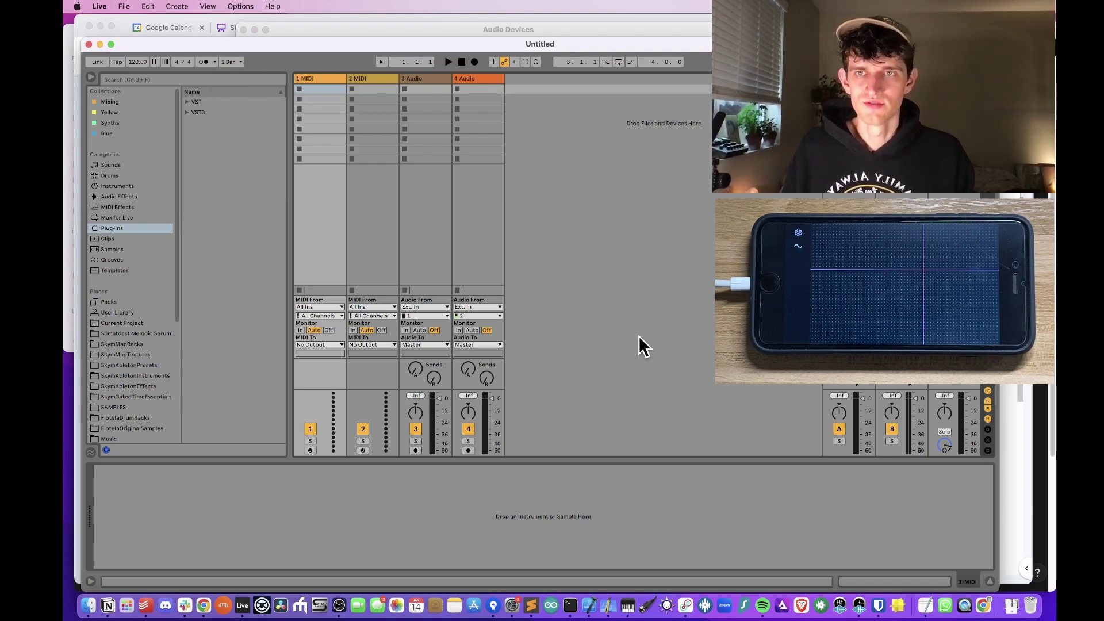
# Step: Set Control Surface 1 to SkymAbletonScript with iPhone as its input in Live's MIDI preferences
pyautogui.press('super+comma')
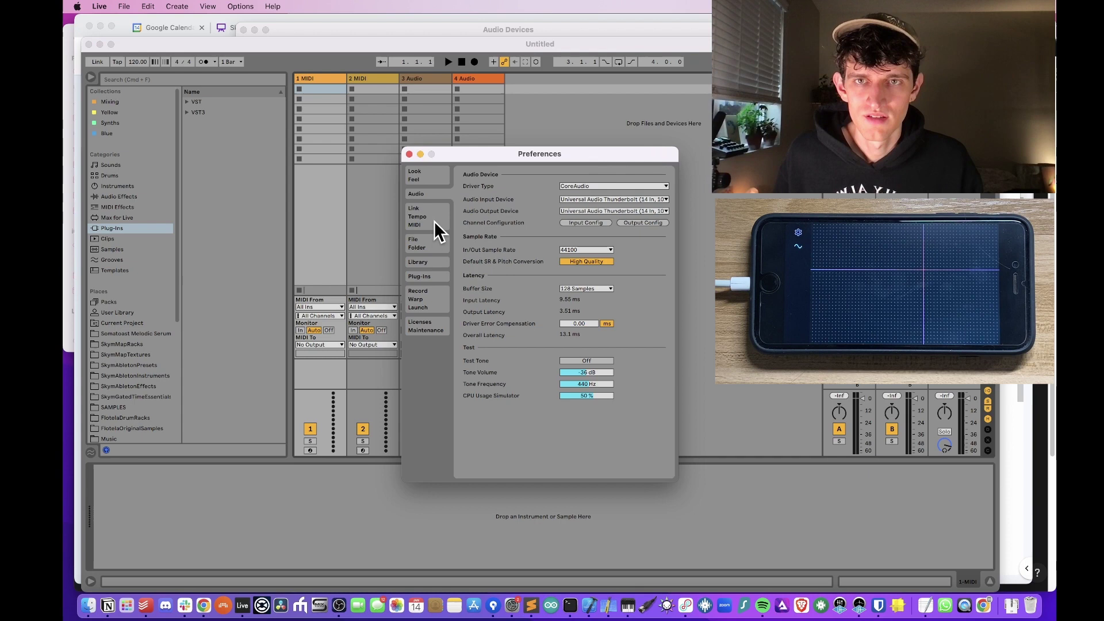
pyautogui.click(434, 223)
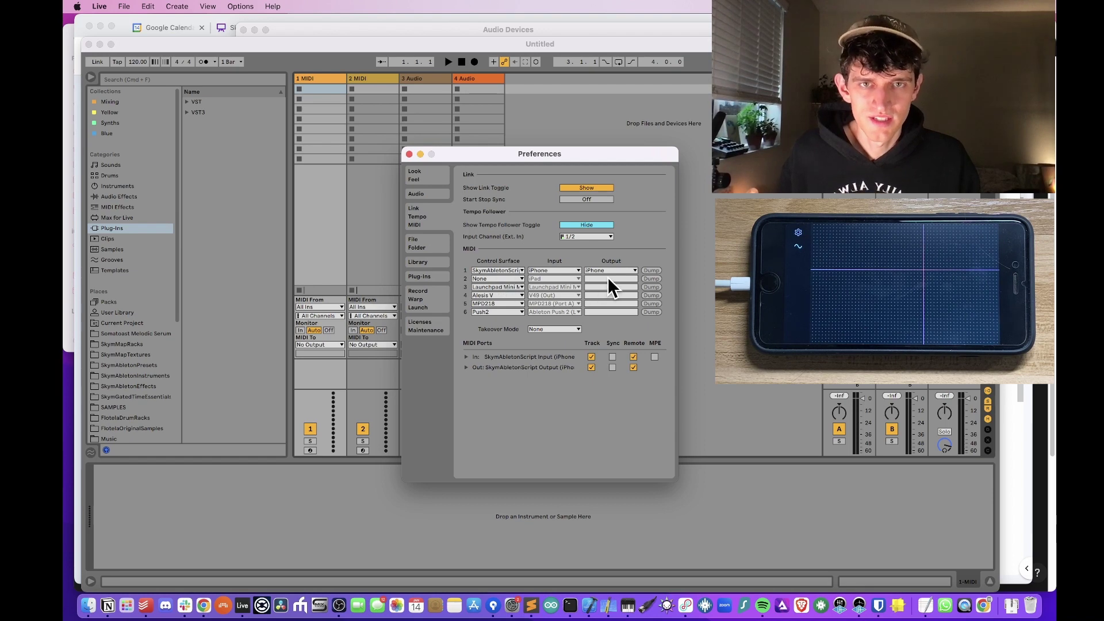
pyautogui.click(498, 271)
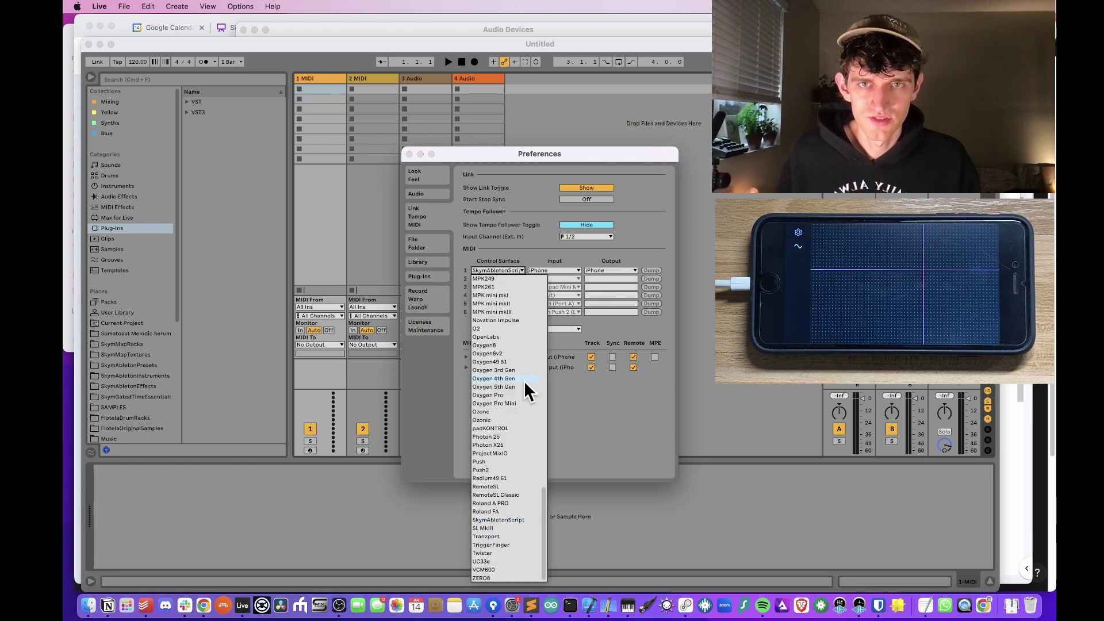
pyautogui.click(511, 520)
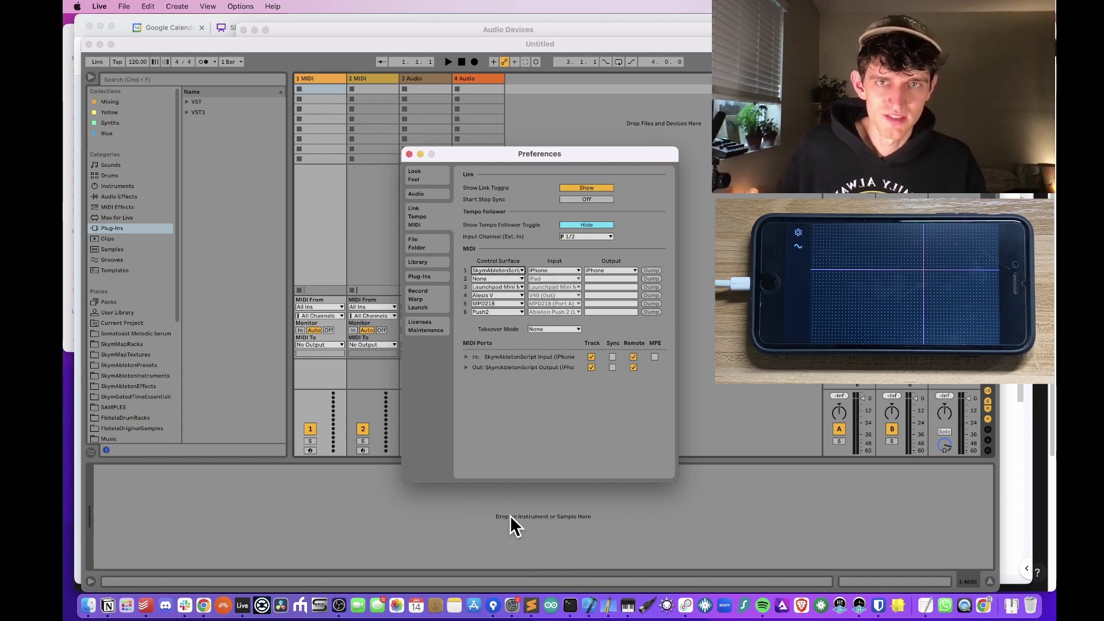
pyautogui.click(568, 269)
pyautogui.click(624, 257)
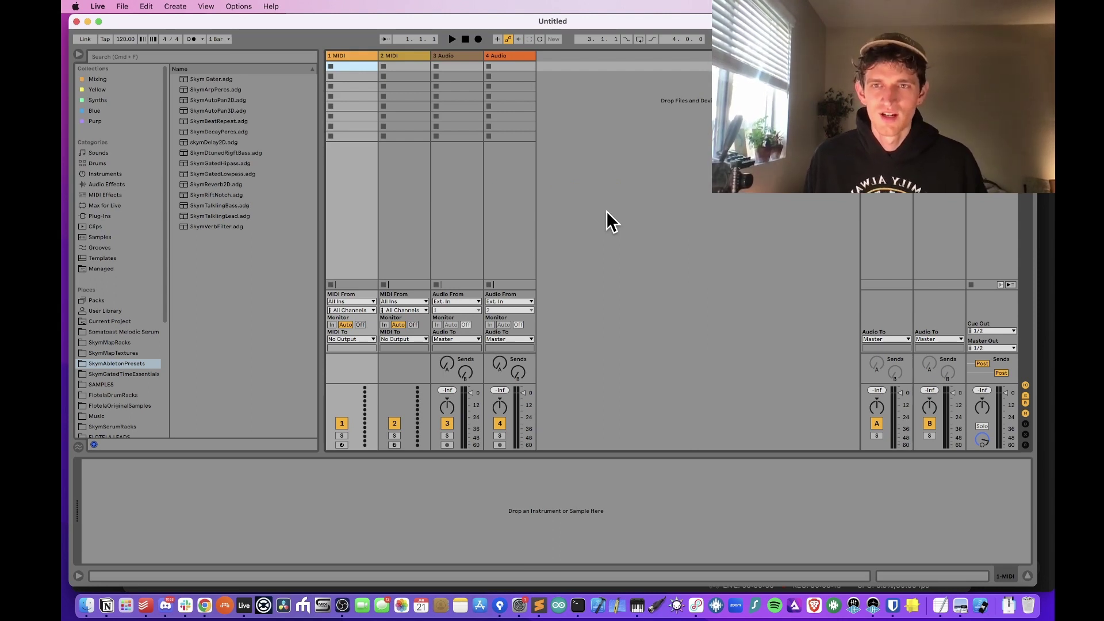
# Step: Show the User Library folders under Places in Live's browser
pyautogui.click(117, 309)
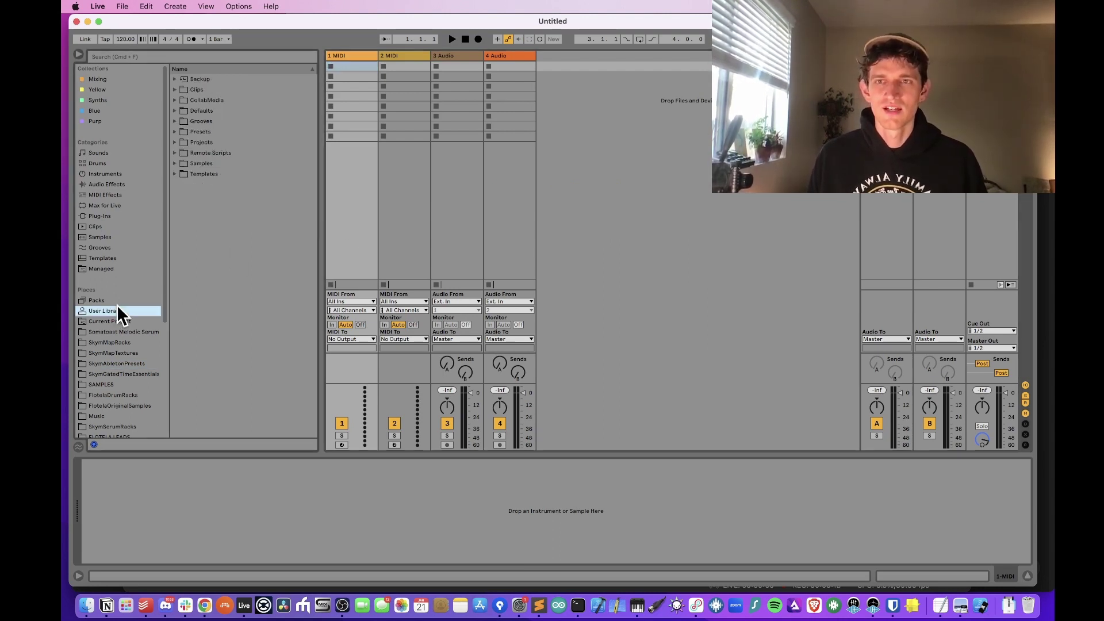
# Step: Open SkymStarter.alp from the Ableton folder in skym-downloads 3 to install the pack
pyautogui.click(87, 605)
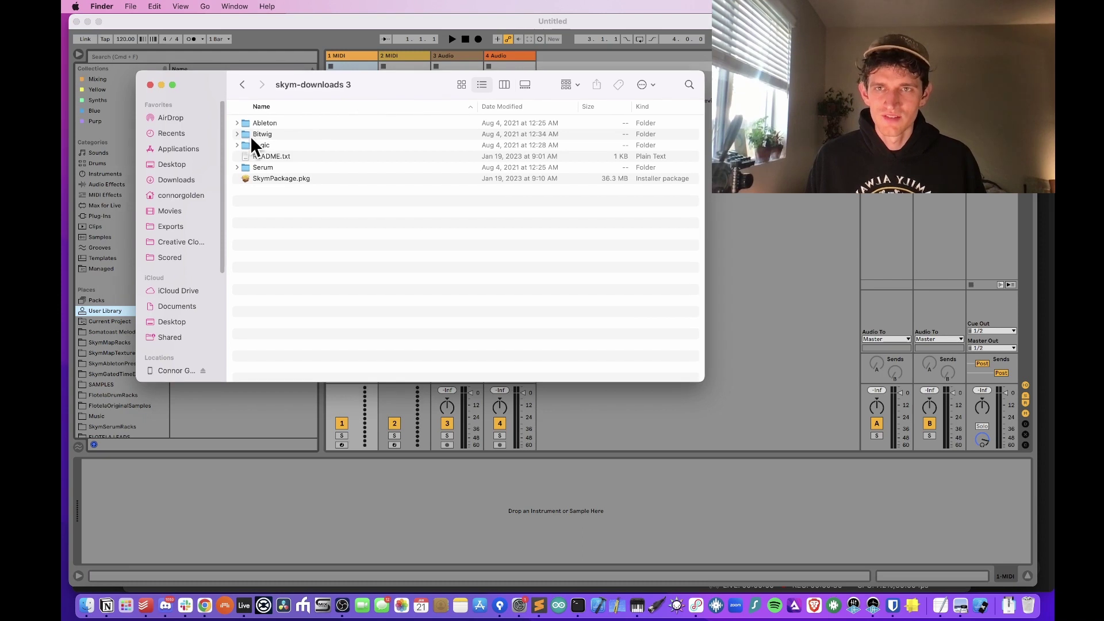
pyautogui.click(236, 122)
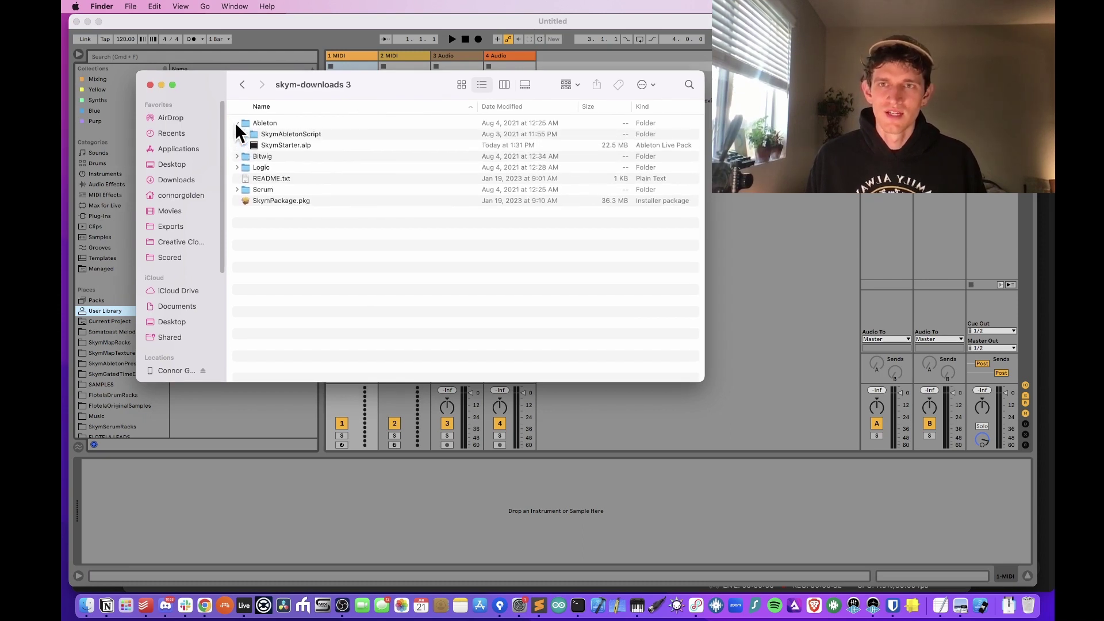
pyautogui.doubleClick(274, 145)
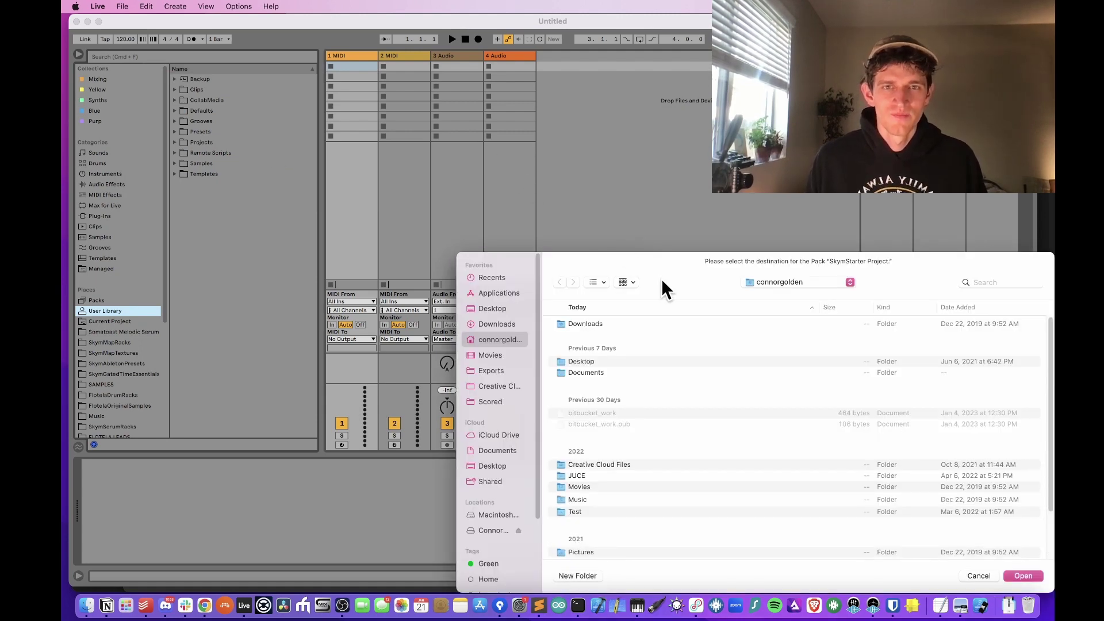
# Step: Choose Music > Ableton > Projects as the SkymStarter pack's install destination
pyautogui.moveTo(661, 278); pyautogui.dragTo(488, 149)
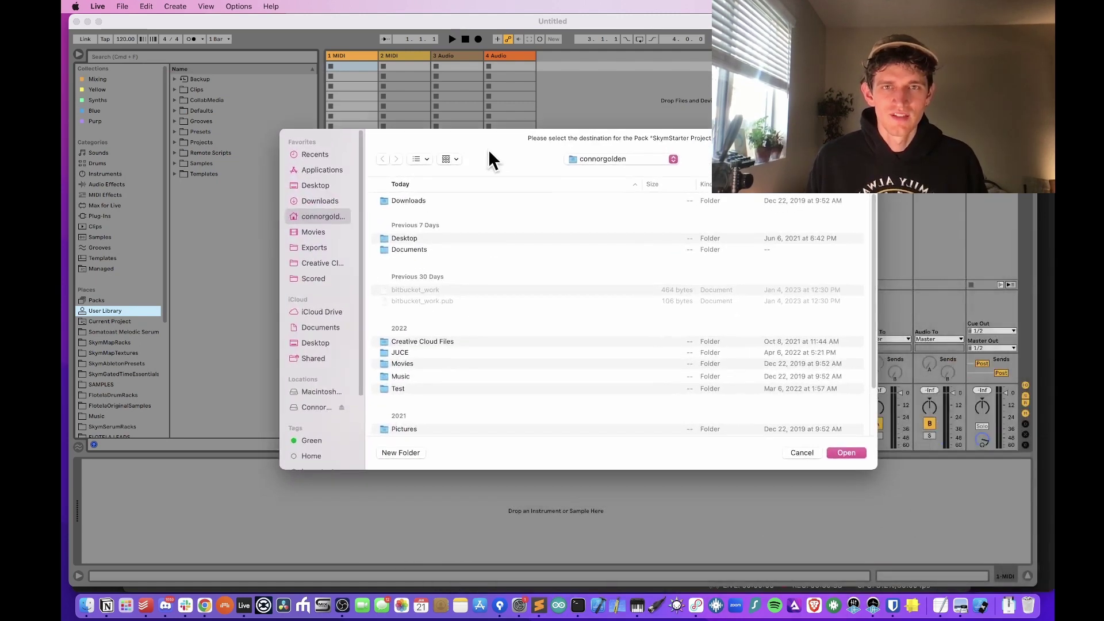
pyautogui.moveTo(557, 135); pyautogui.dragTo(392, 138)
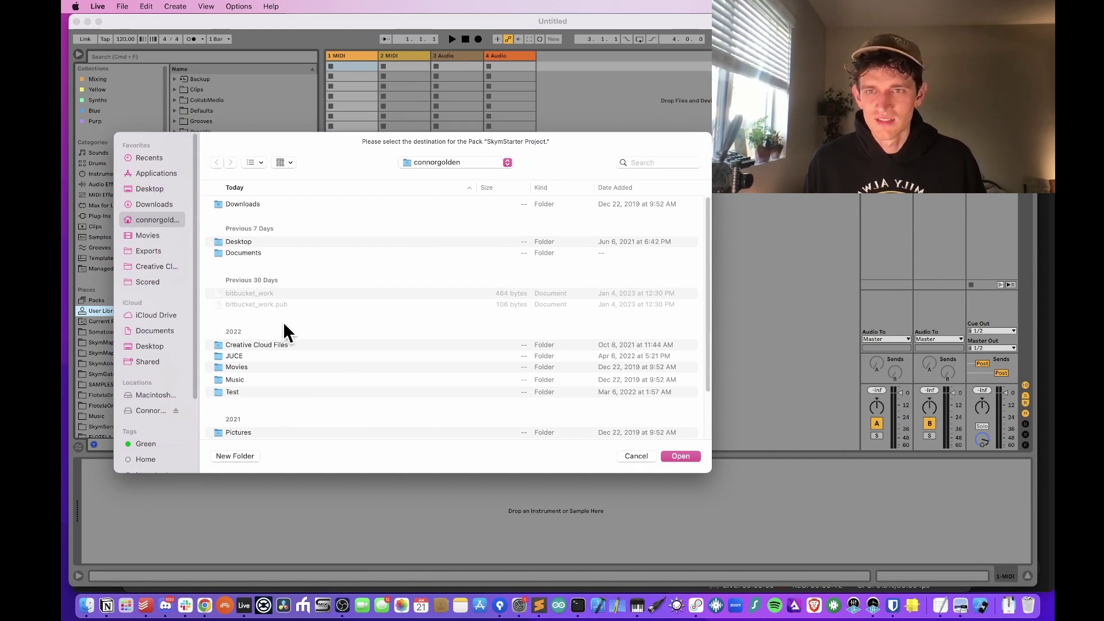
pyautogui.doubleClick(253, 379)
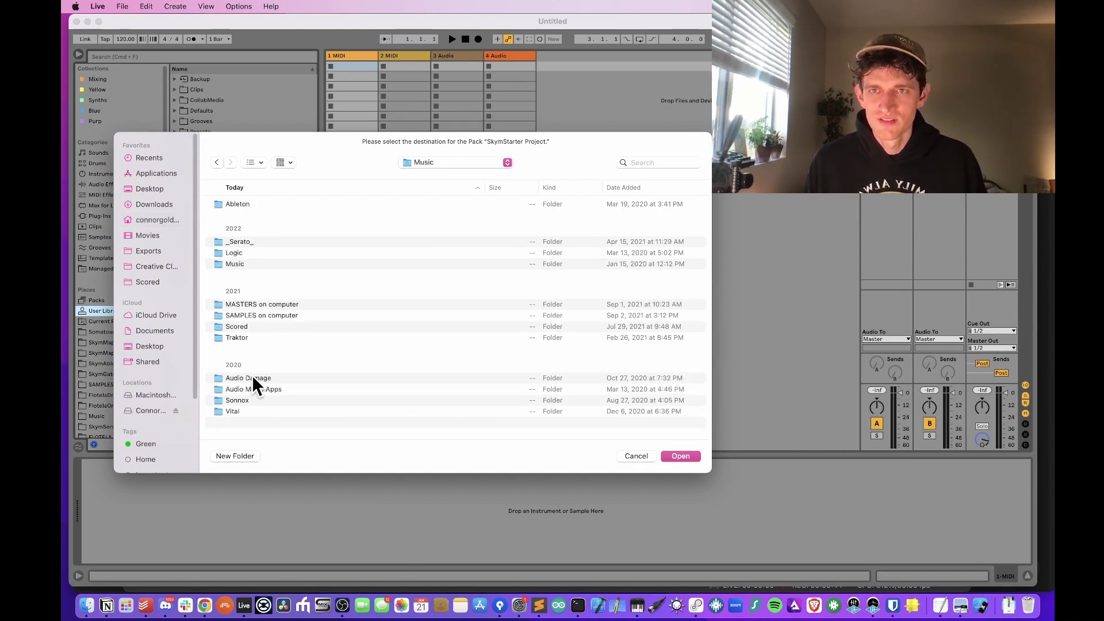
pyautogui.doubleClick(253, 204)
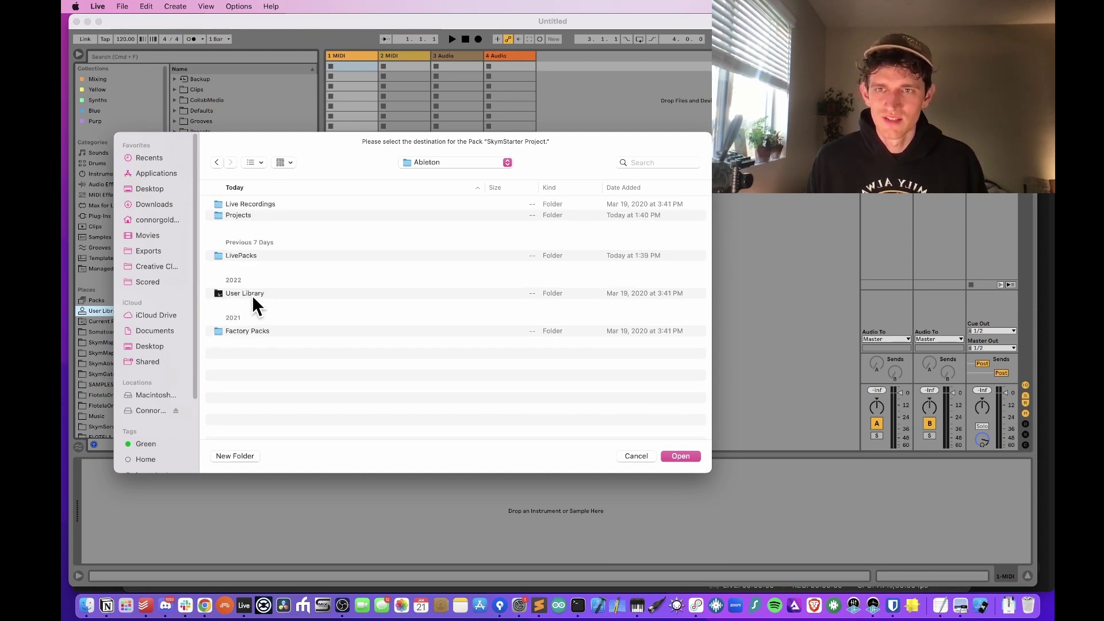
pyautogui.click(248, 216)
pyautogui.doubleClick(249, 216)
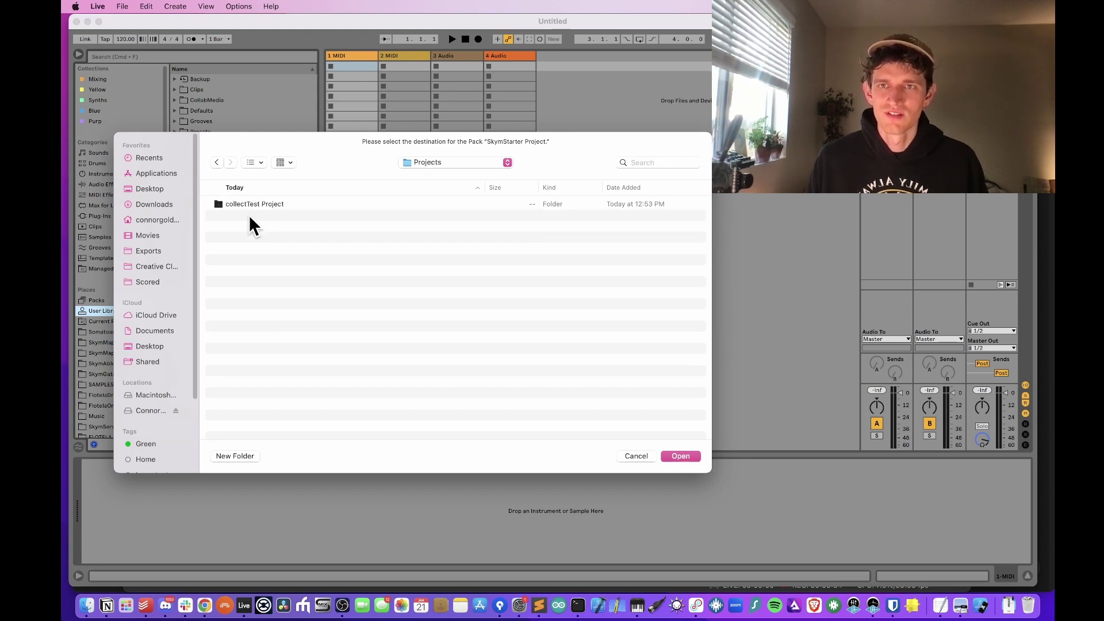
pyautogui.click(668, 454)
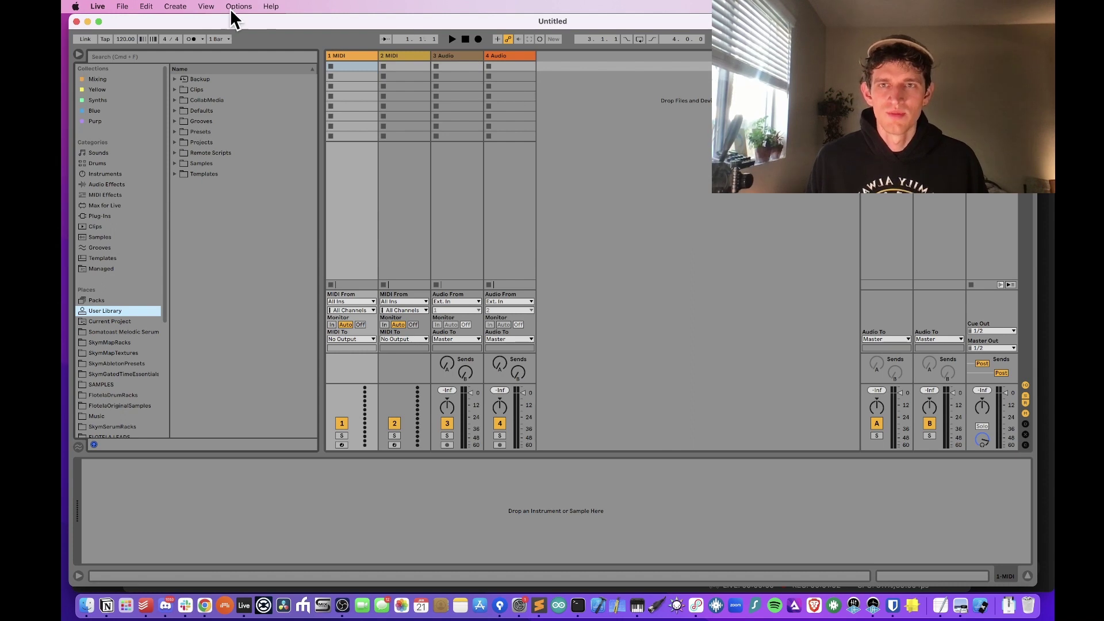
# Step: Open SkymStarter.als from Projects > SkymStarter Project via File > Open Live Set
pyautogui.click(128, 7)
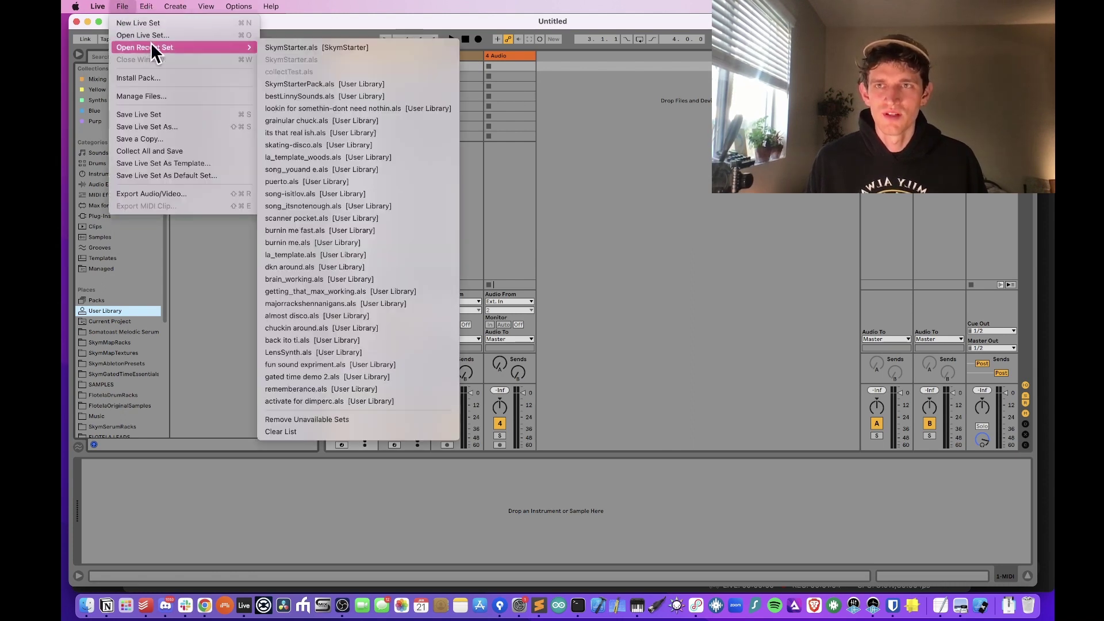
pyautogui.click(162, 37)
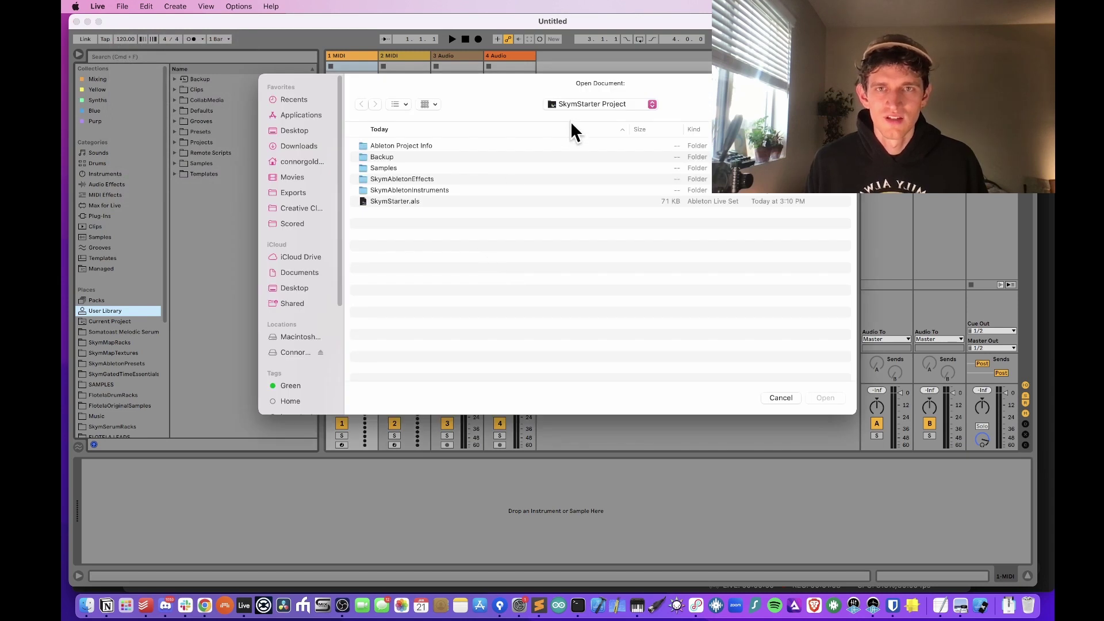
pyautogui.click(571, 106)
pyautogui.click(577, 118)
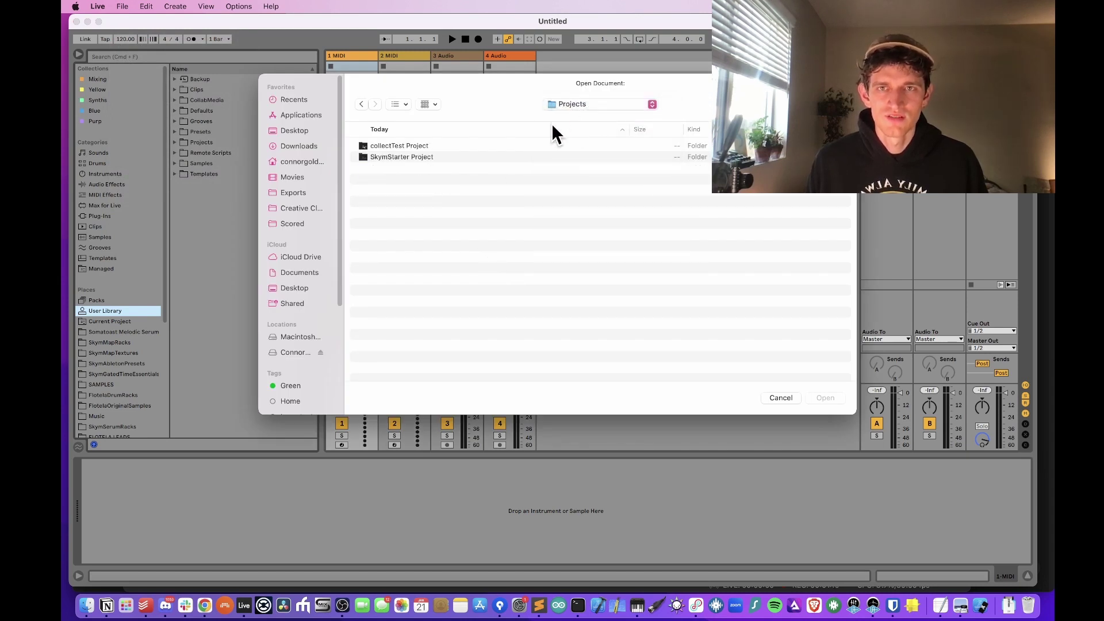
pyautogui.click(409, 157)
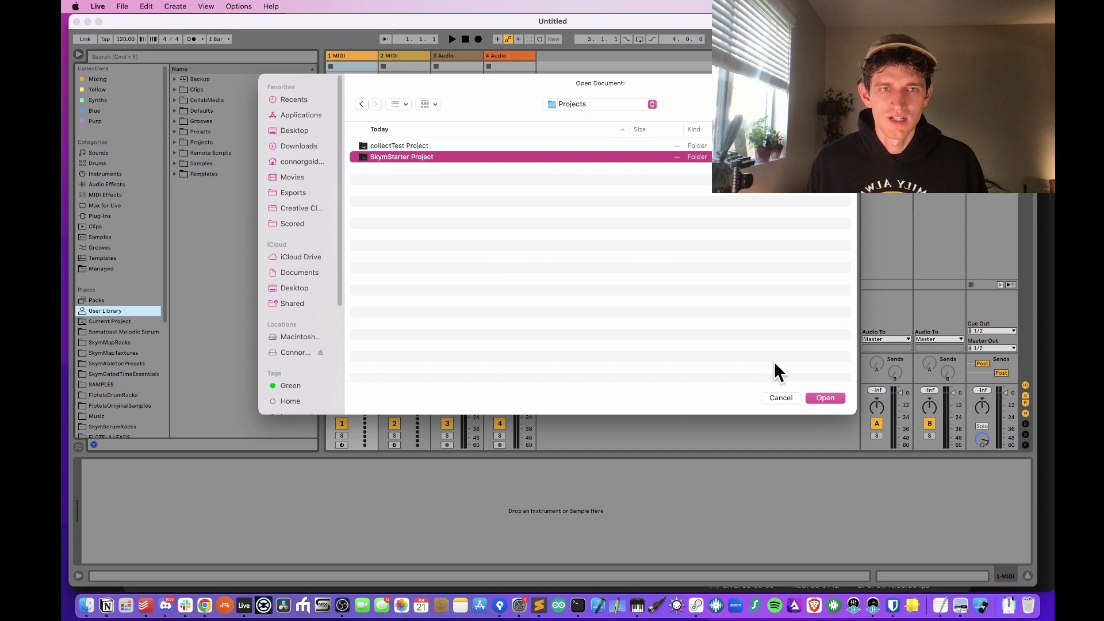
pyautogui.click(819, 398)
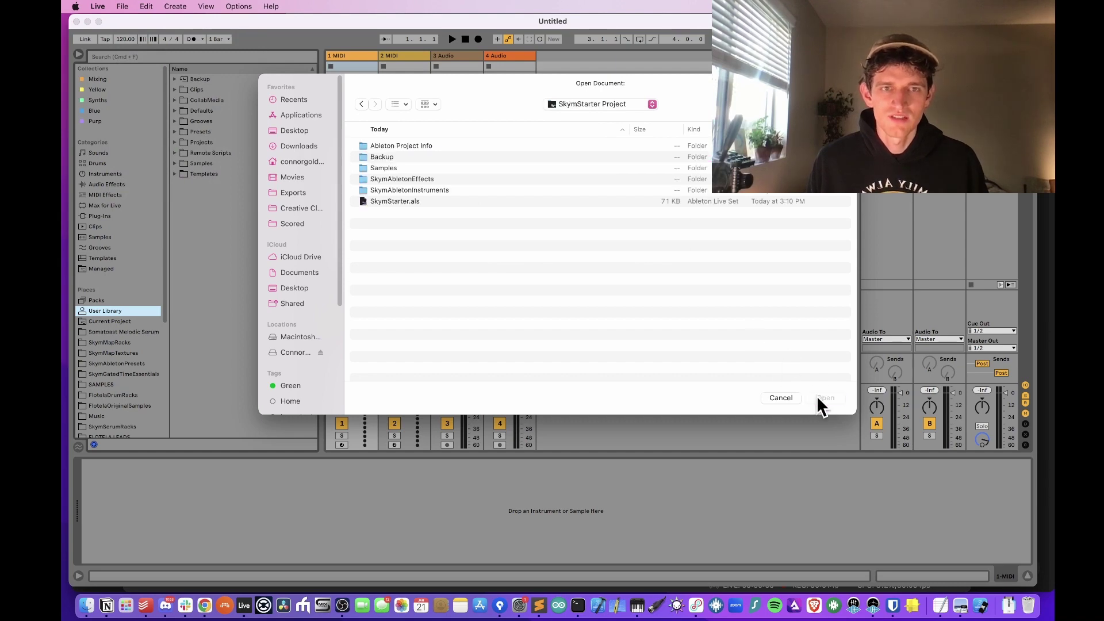
pyautogui.click(401, 202)
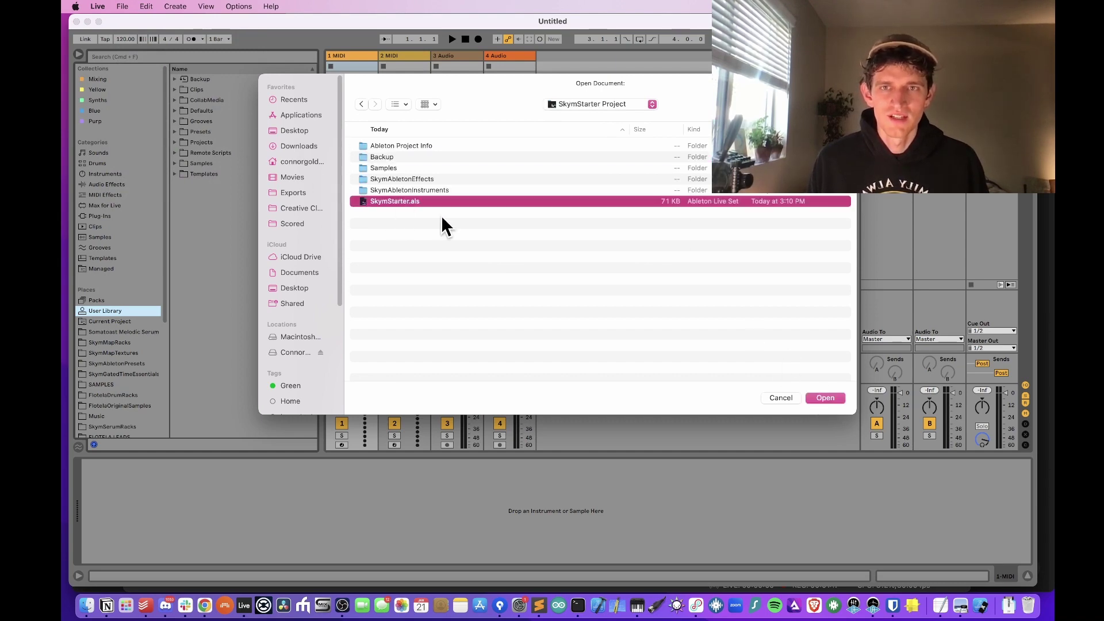
pyautogui.click(829, 397)
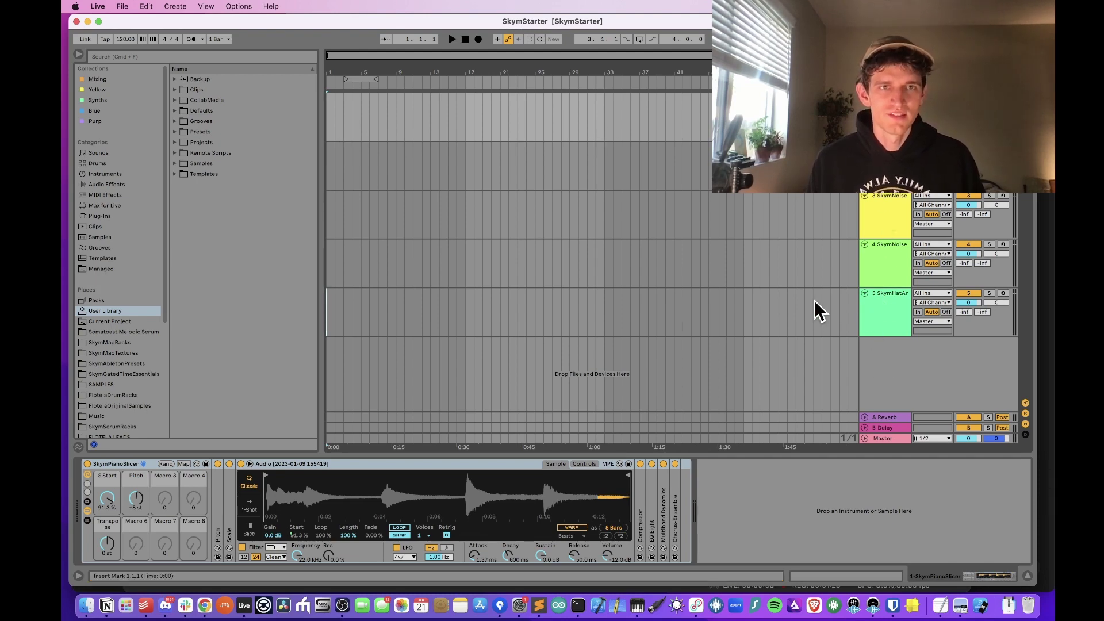
# Step: Lower the Master track volume to -5.8 dB
pyautogui.click(885, 438)
pyautogui.click(995, 439)
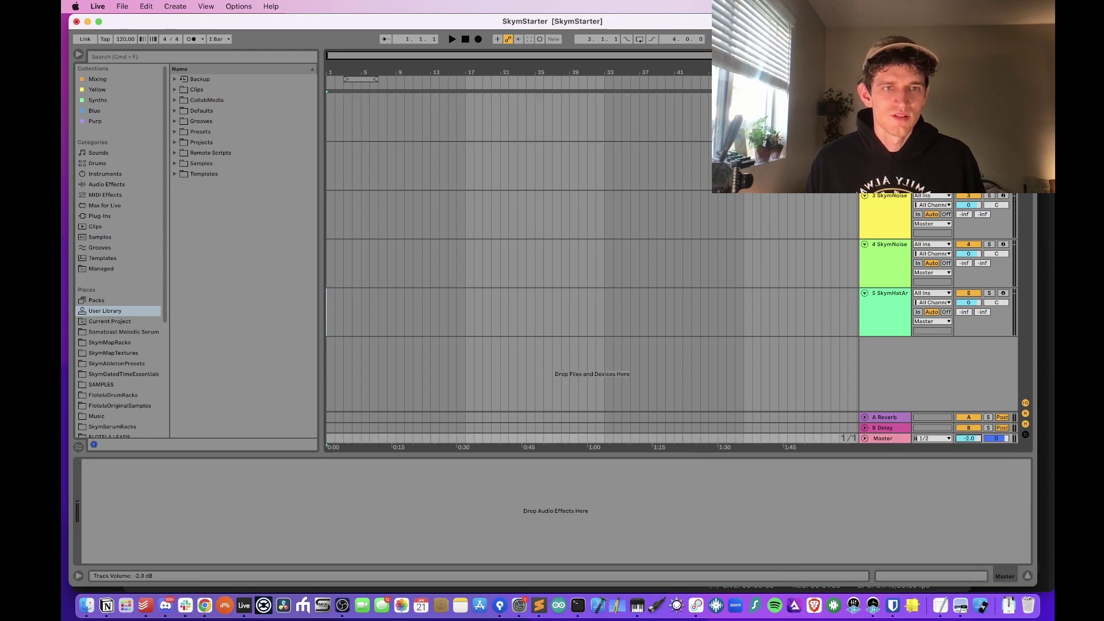
pyautogui.moveTo(968, 438); pyautogui.dragTo(968, 442)
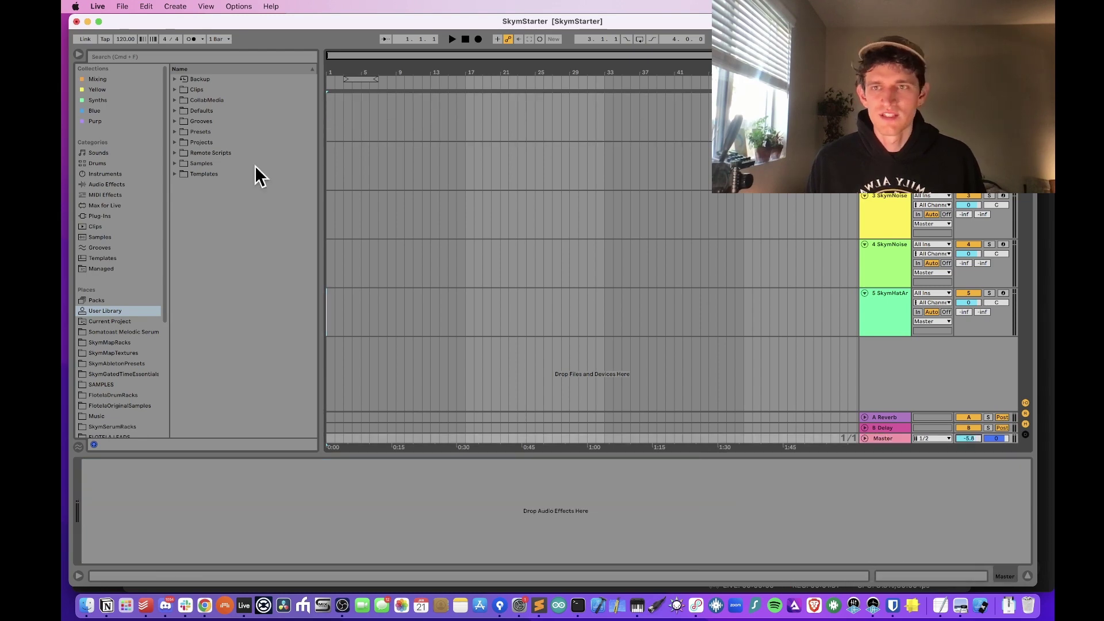
# Step: Add the SkymAbletonEffects and SkymAbletonInstruments folders from Current Project to Places
pyautogui.click(97, 322)
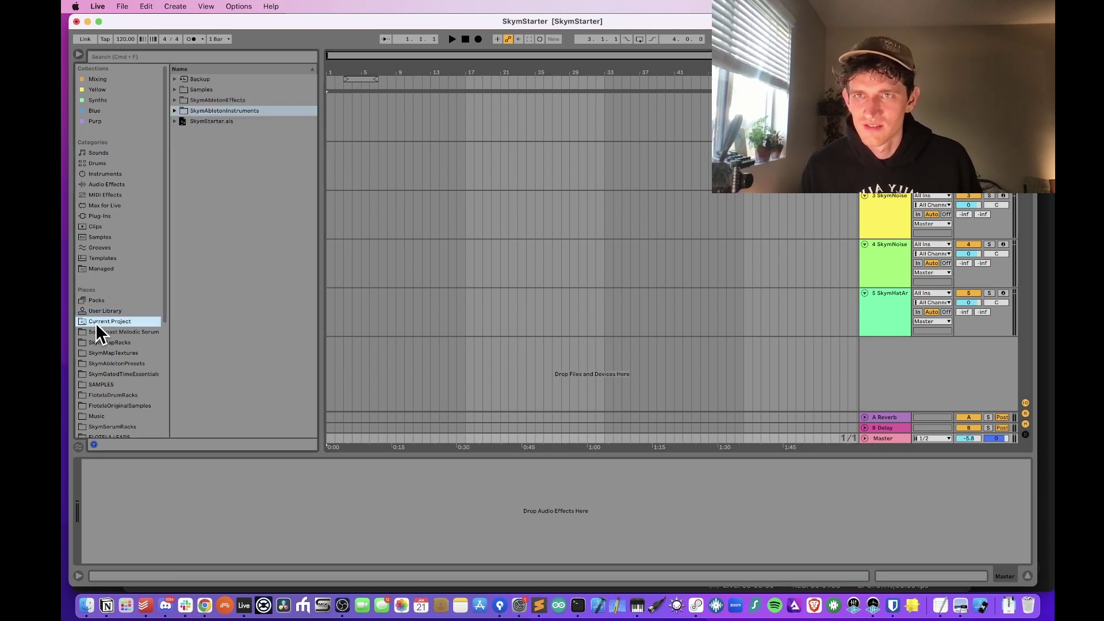
pyautogui.click(224, 101)
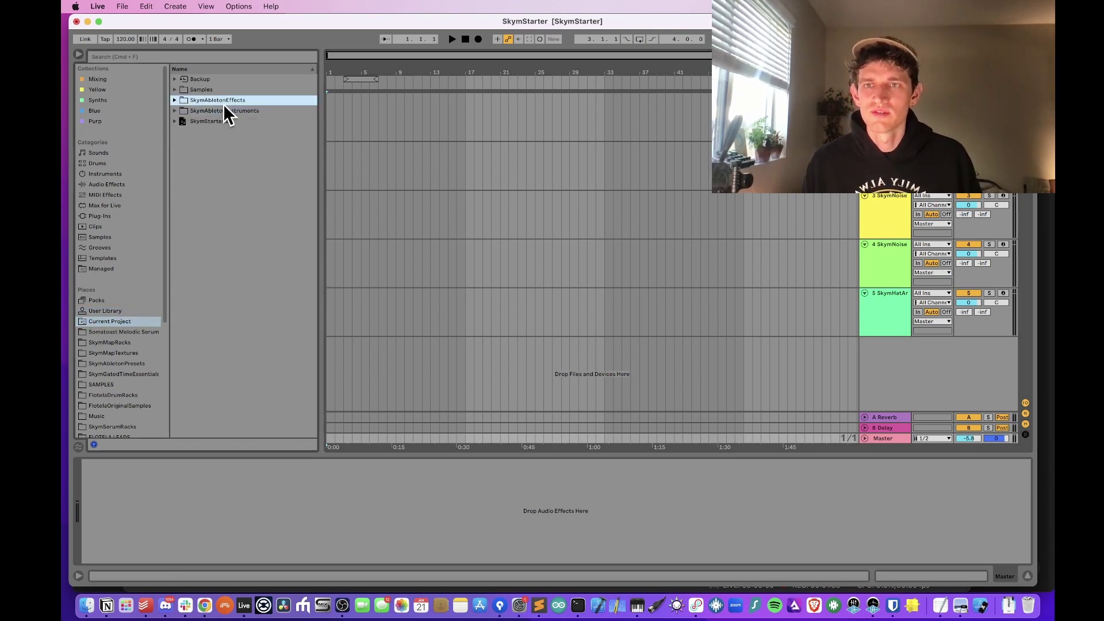
pyautogui.click(222, 112)
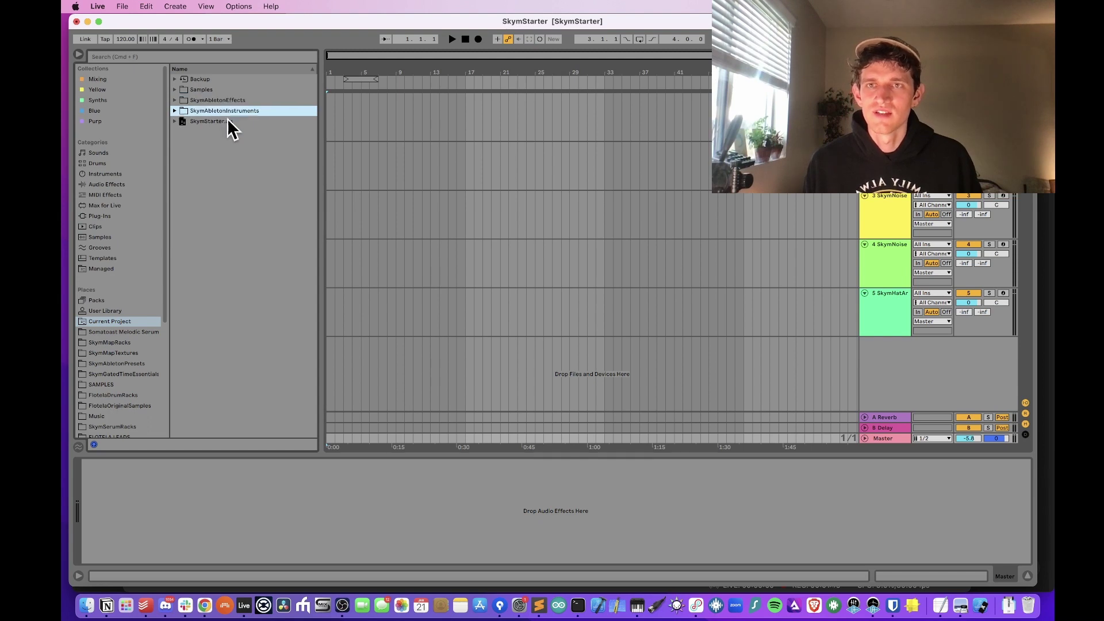
pyautogui.click(238, 101)
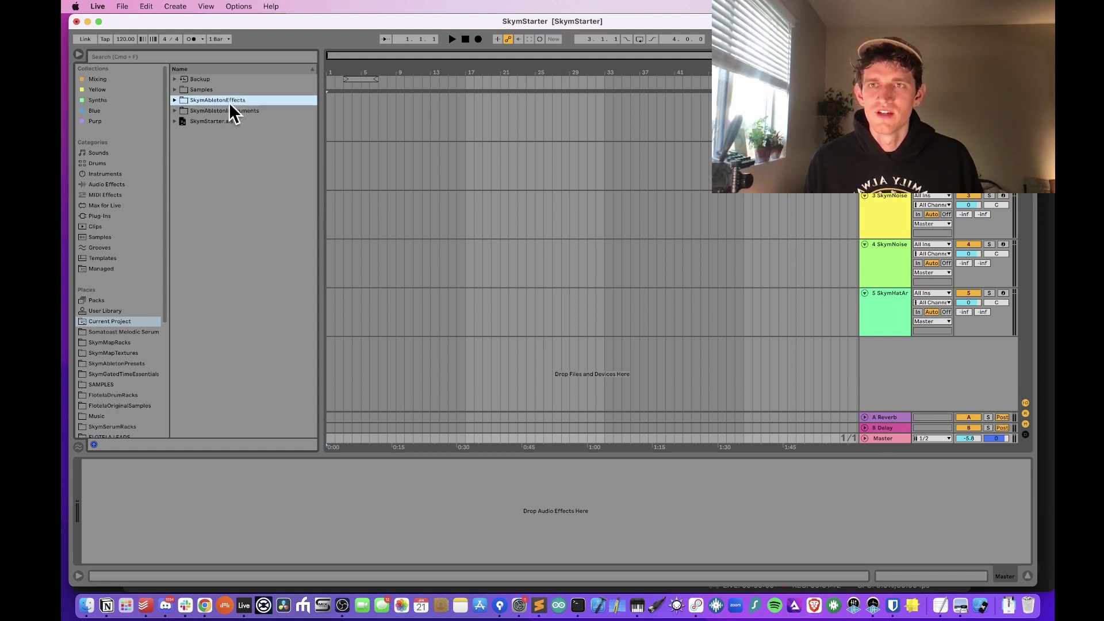
pyautogui.moveTo(220, 98); pyautogui.dragTo(162, 227)
pyautogui.moveTo(115, 322); pyautogui.dragTo(114, 328)
pyautogui.click(234, 113)
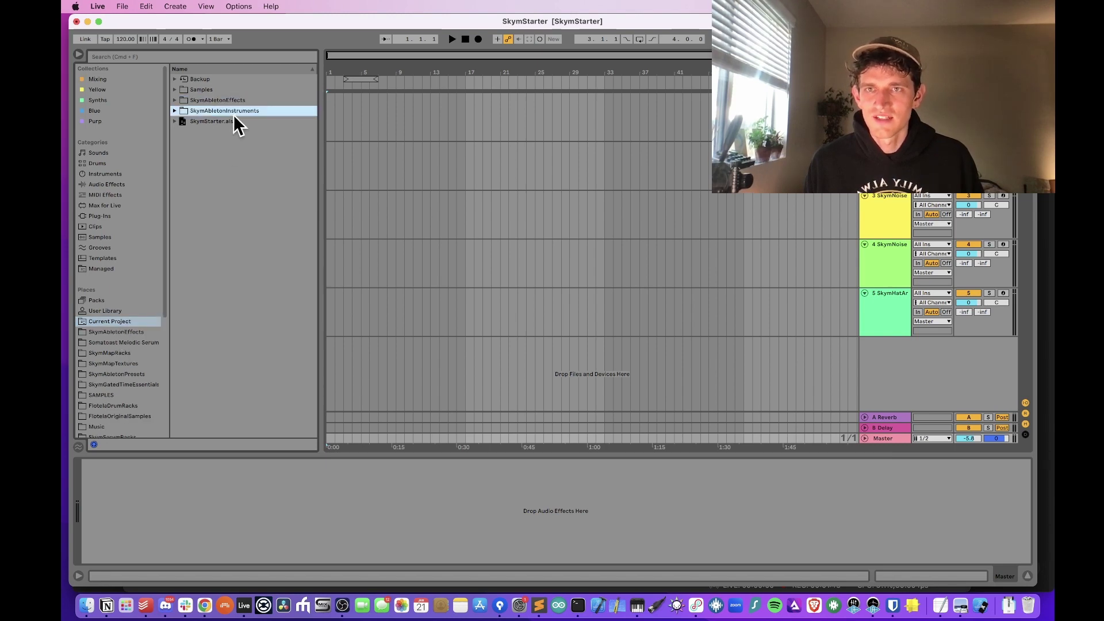
pyautogui.moveTo(230, 111); pyautogui.dragTo(126, 334)
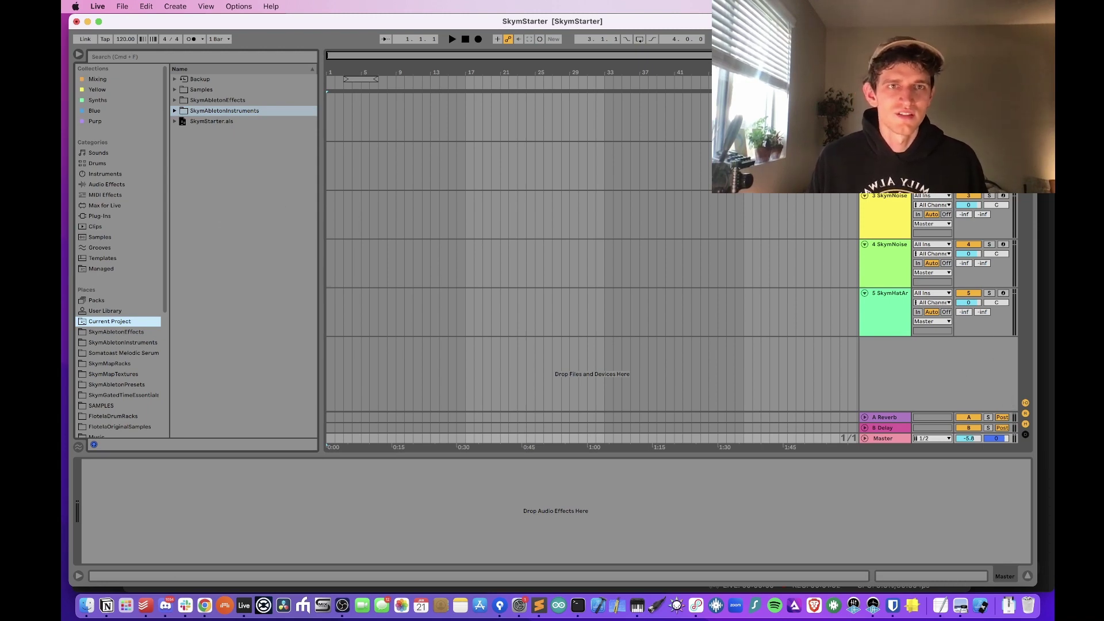
# Step: Drop the Master volume to -7.2 dB and lock track 1's SkymPianoSlicer rack to Control Surface 1
pyautogui.click(886, 98)
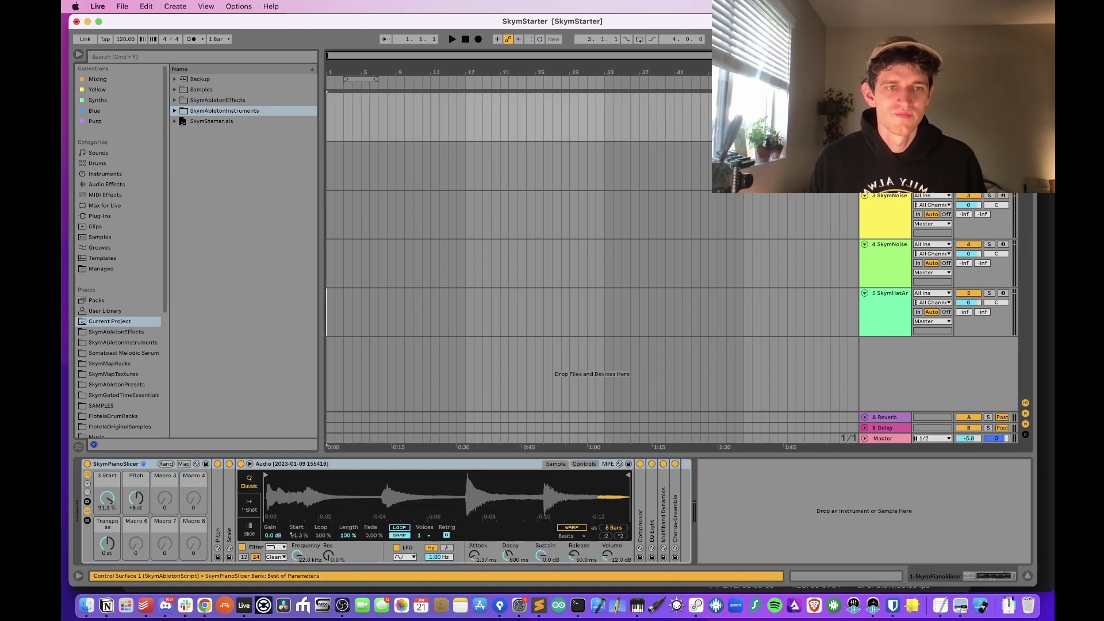
pyautogui.moveTo(970, 439); pyautogui.dragTo(971, 451)
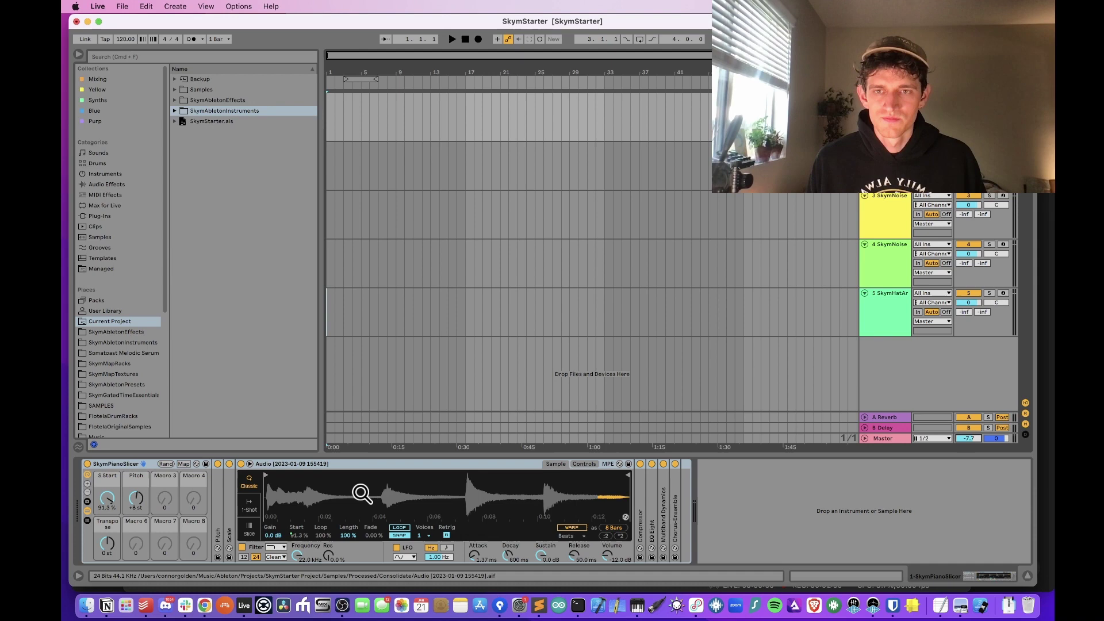
pyautogui.click(132, 465)
pyautogui.rightClick(132, 464)
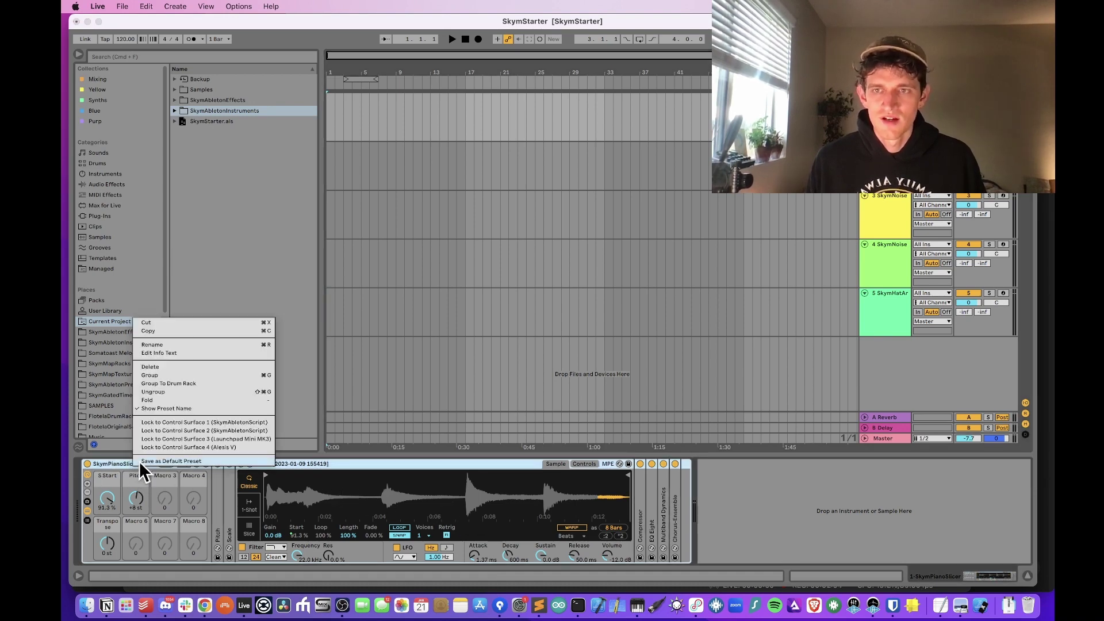
pyautogui.click(182, 423)
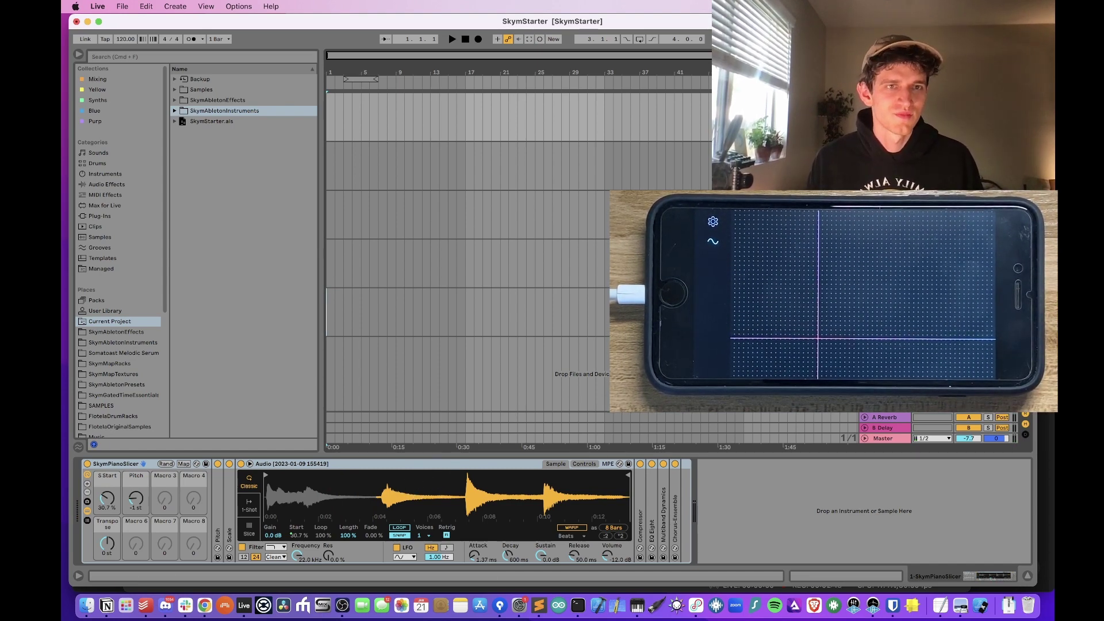
# Step: Lock track 3's SkymNoiseLFO rack to Control Surface 1 and unfold its Operator and LFO devices
pyautogui.click(880, 215)
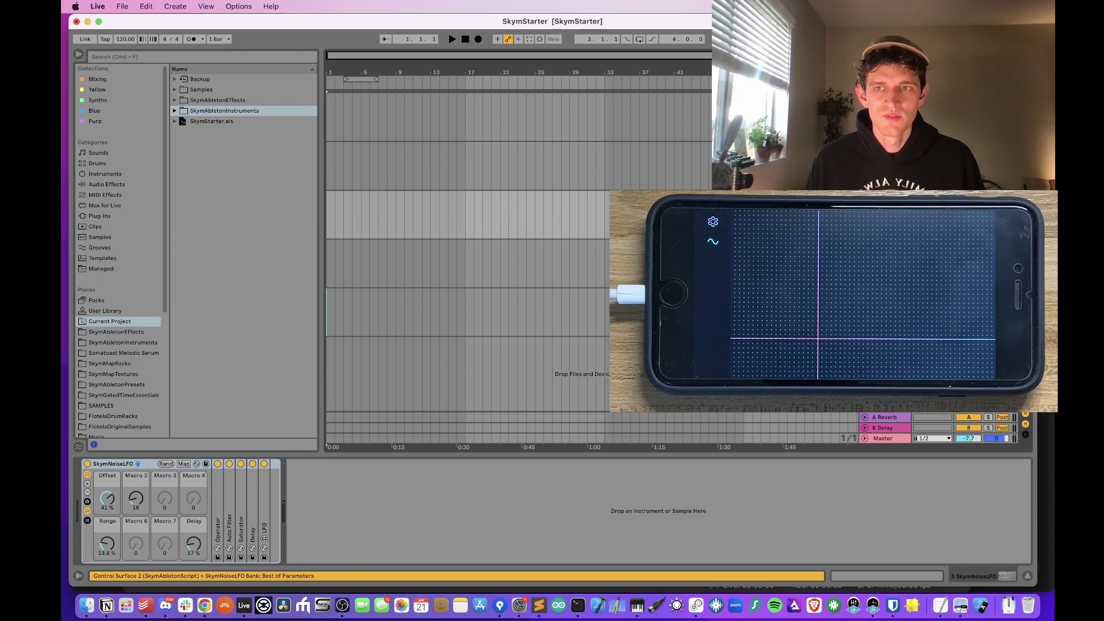
pyautogui.rightClick(143, 462)
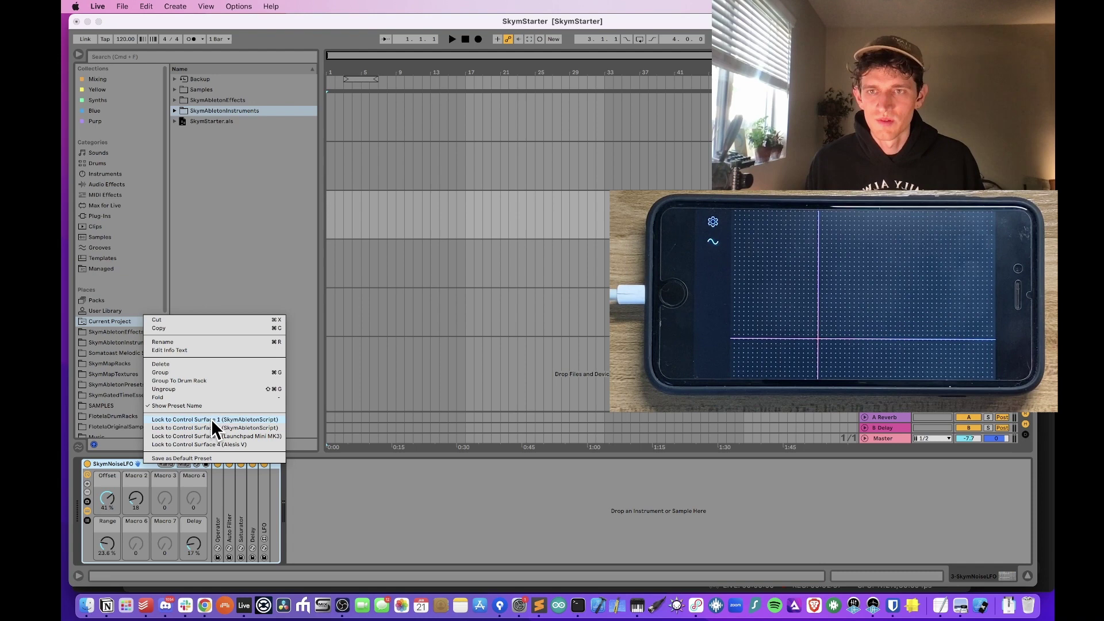
pyautogui.click(247, 420)
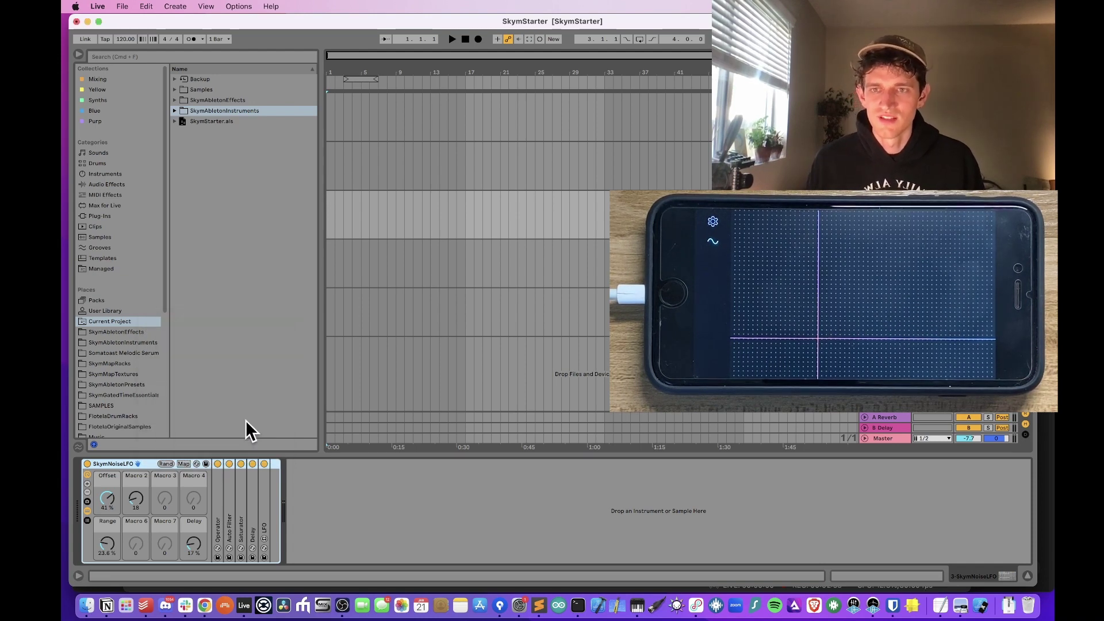
pyautogui.doubleClick(219, 523)
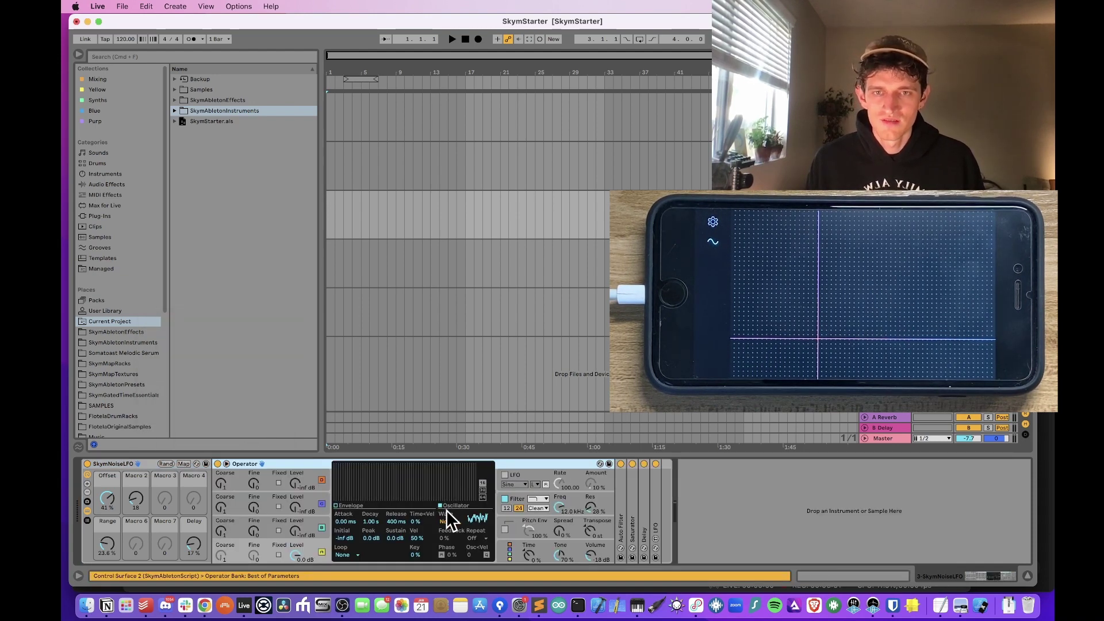
pyautogui.doubleClick(654, 532)
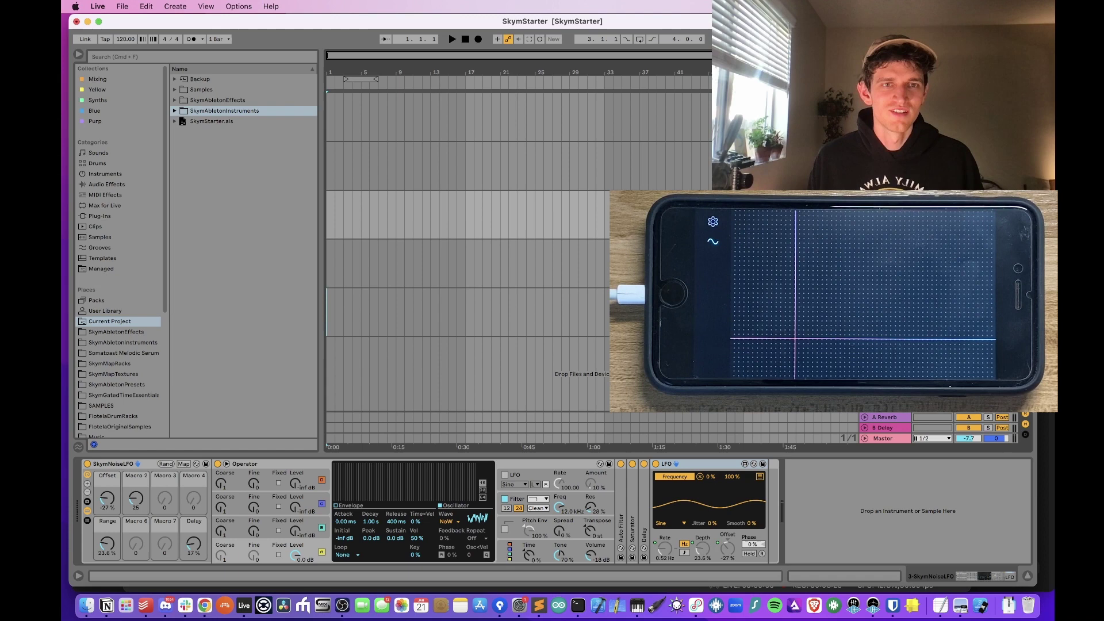
# Step: List the SkymAbletonEffects presets from Places and set the arrangement insert marker at bar 17
pyautogui.click(234, 97)
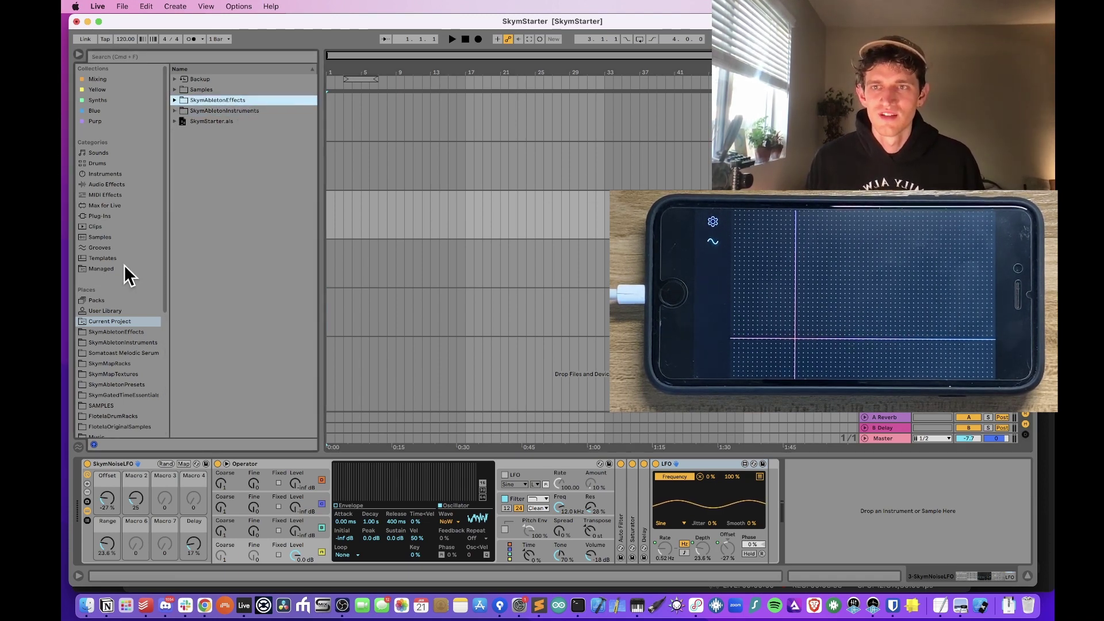
pyautogui.click(118, 328)
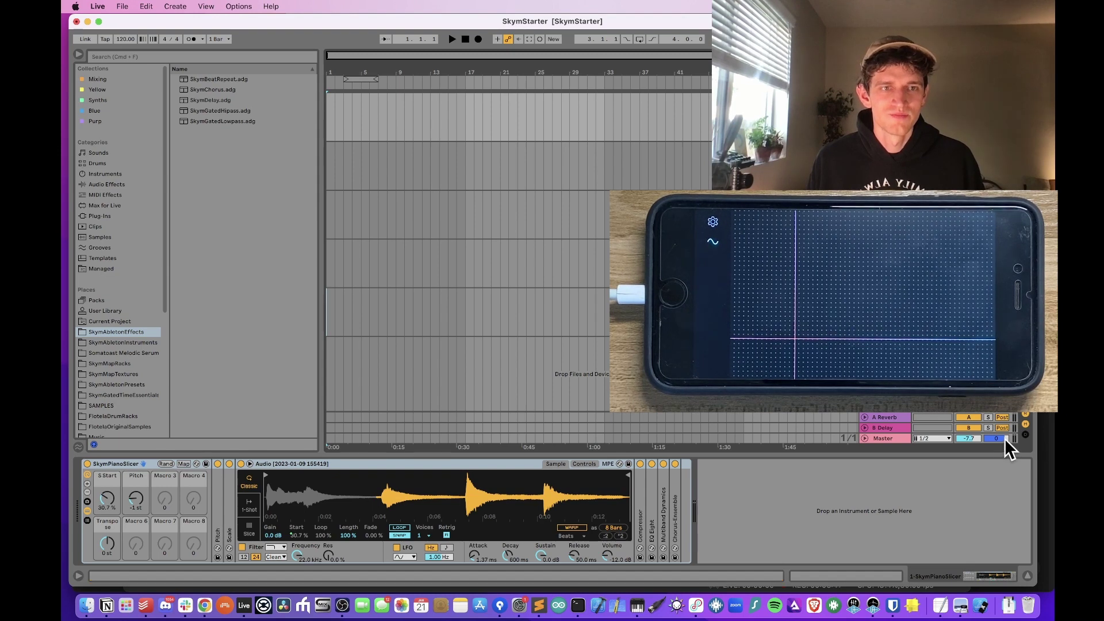
pyautogui.click(466, 113)
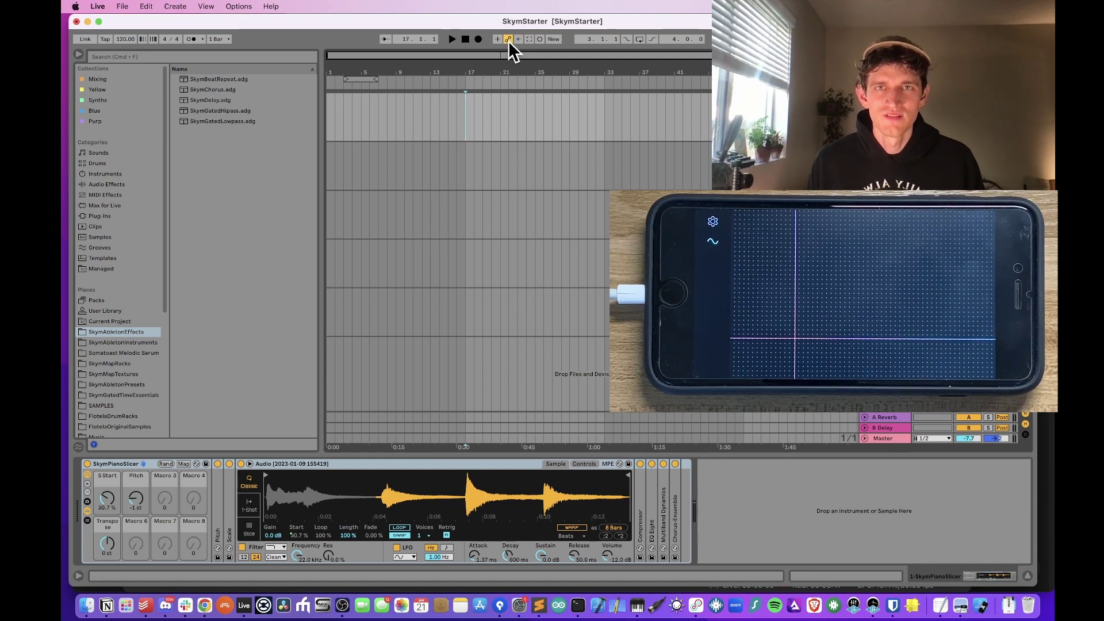
# Step: Lock the SkymPianoSlicer rack to Control Surface 1 and start arrangement recording from bar 17
pyautogui.rightClick(107, 470)
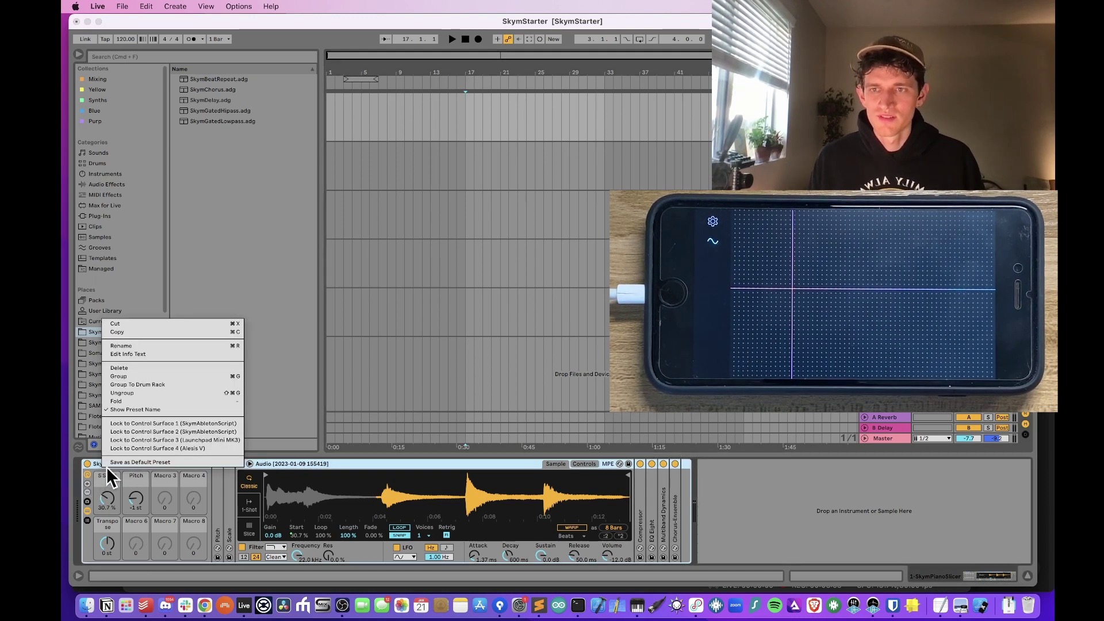
pyautogui.click(132, 426)
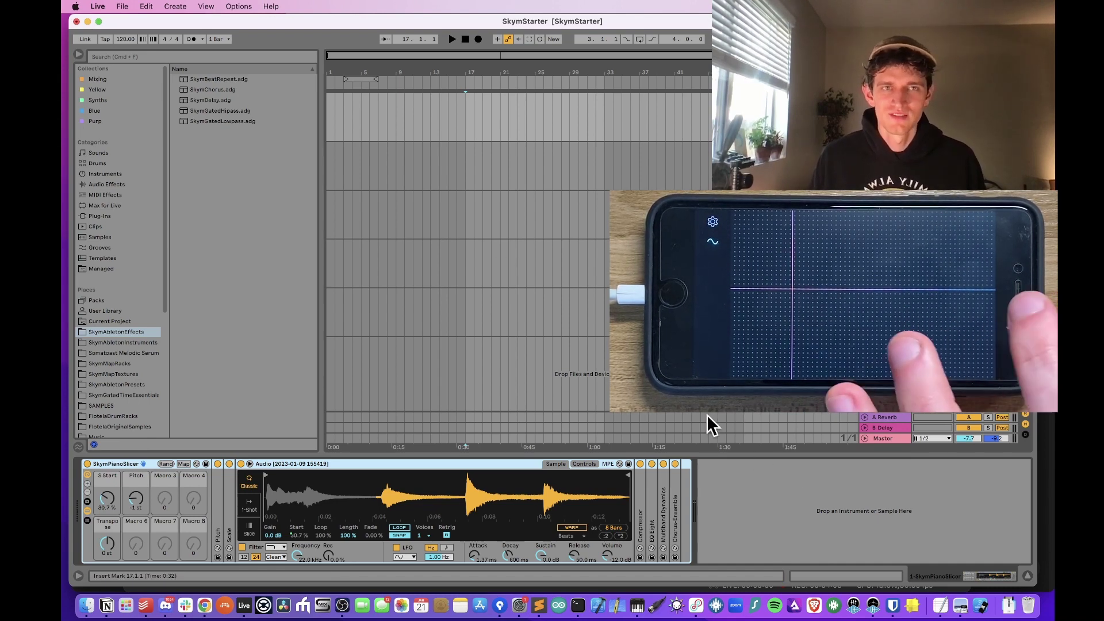
pyautogui.click(478, 39)
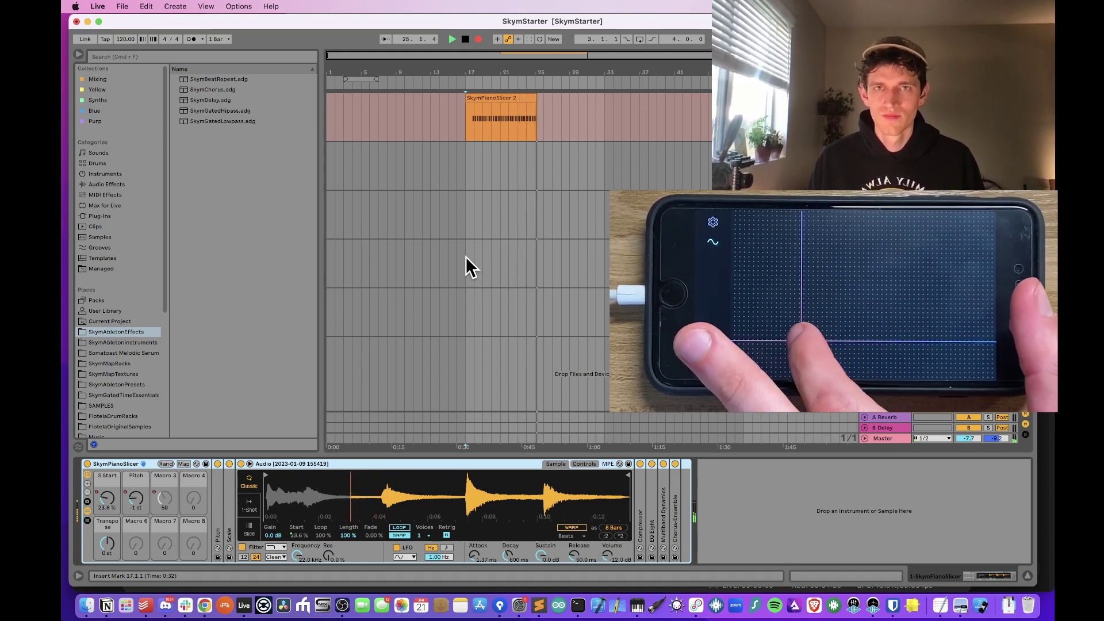
# Step: Stop recording, add SkymBeatRepeat after the slicer, and lock it to Control Surface 1
pyautogui.press('space')
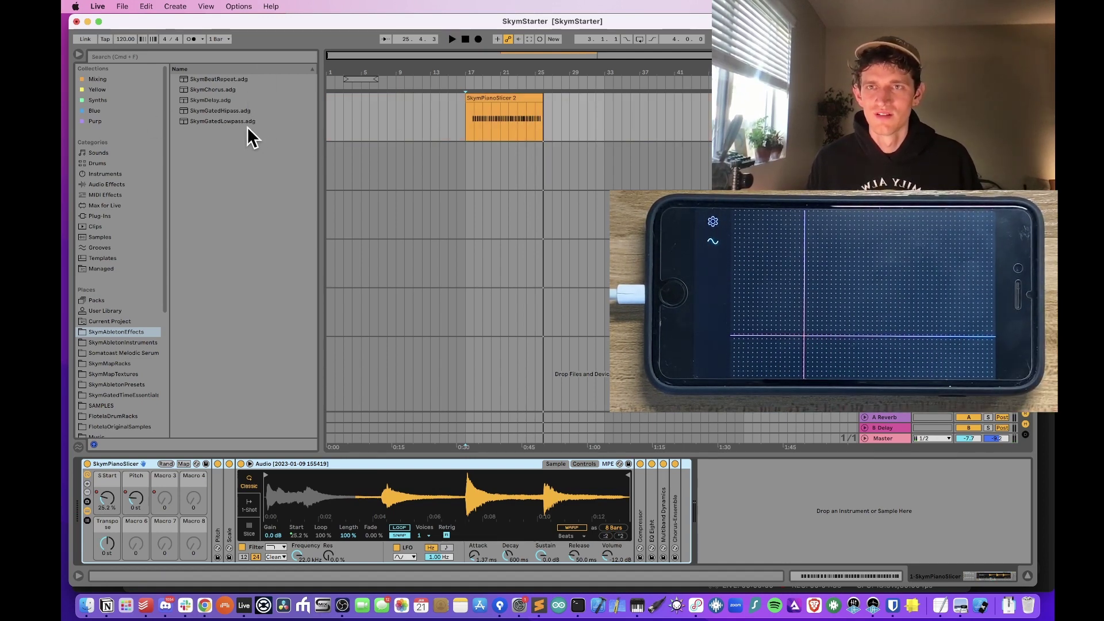
pyautogui.click(212, 81)
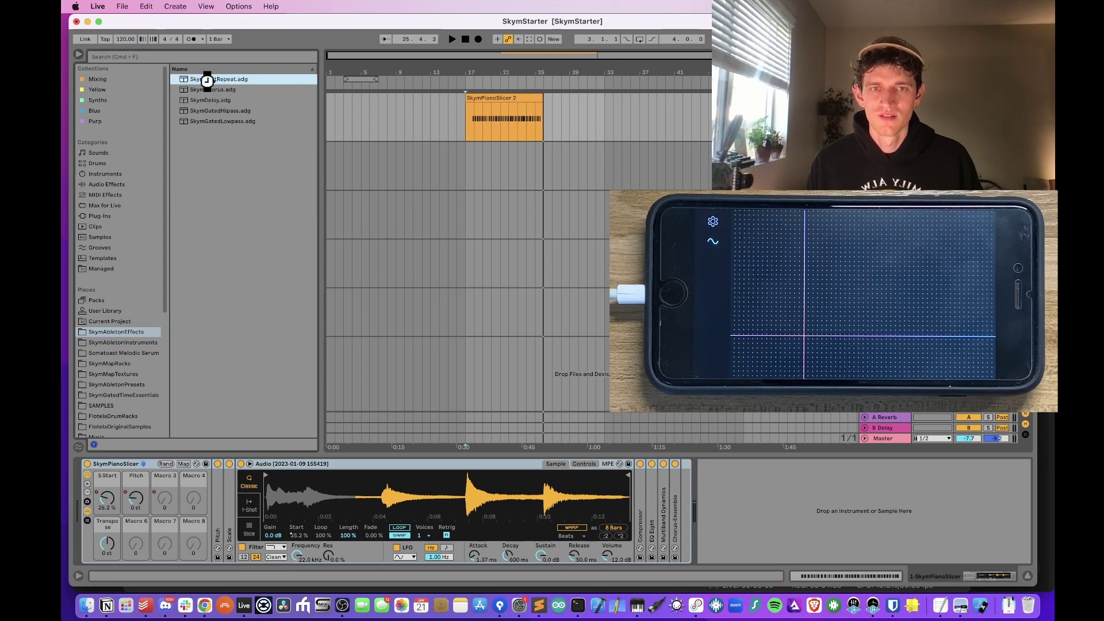
pyautogui.rightClick(719, 465)
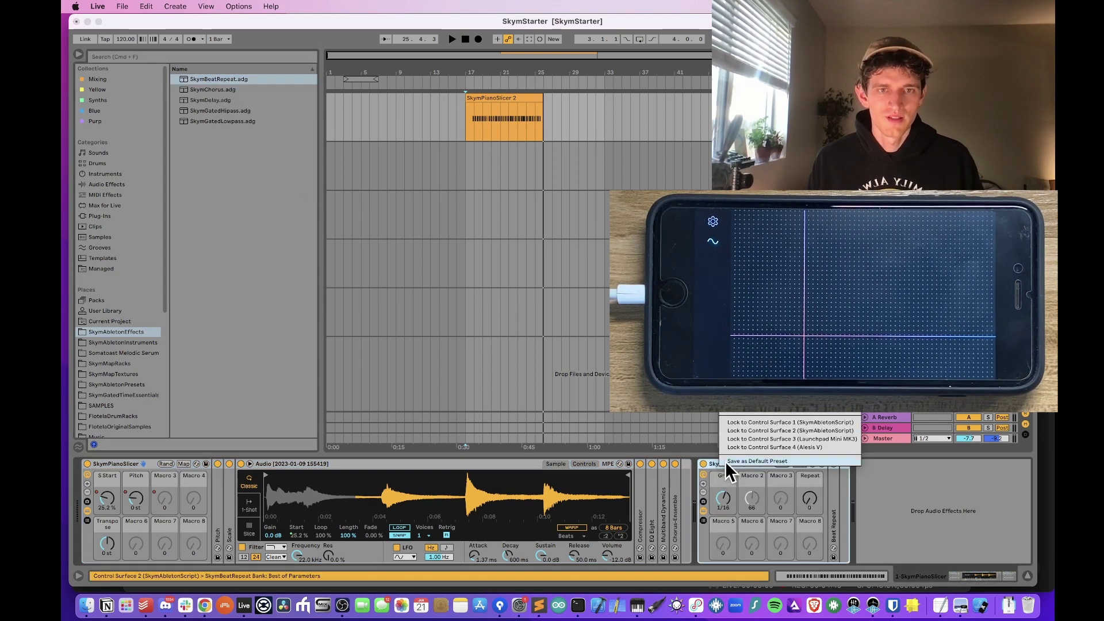
pyautogui.click(751, 423)
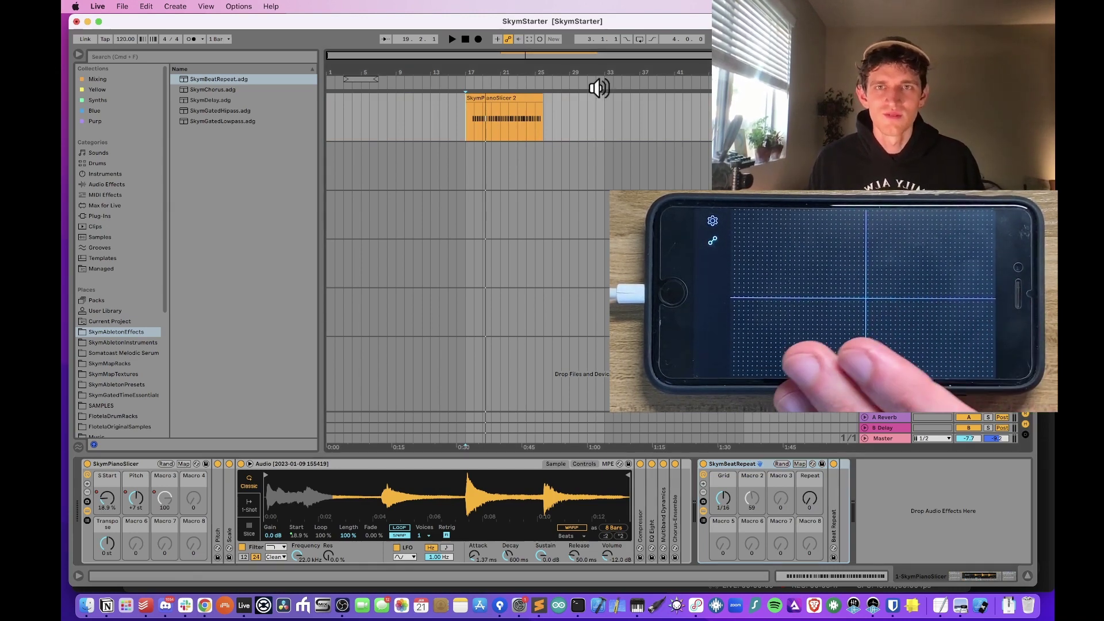
# Step: Record an iPhone-controlled beat-repeat take from the clip start at bar 17, then stop
pyautogui.click(467, 39)
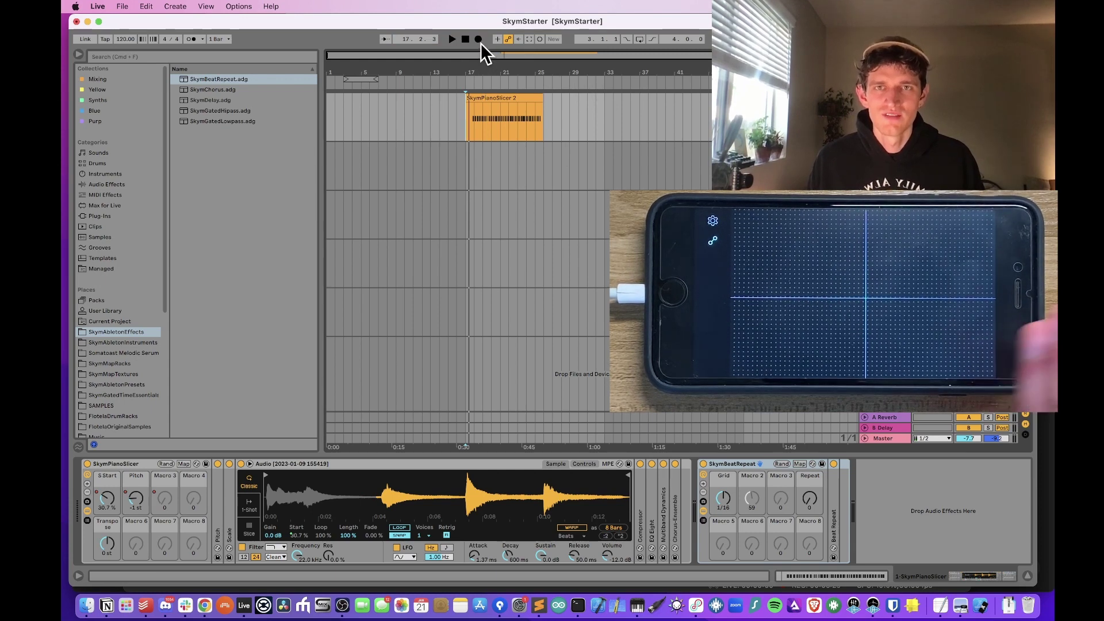
pyautogui.click(480, 40)
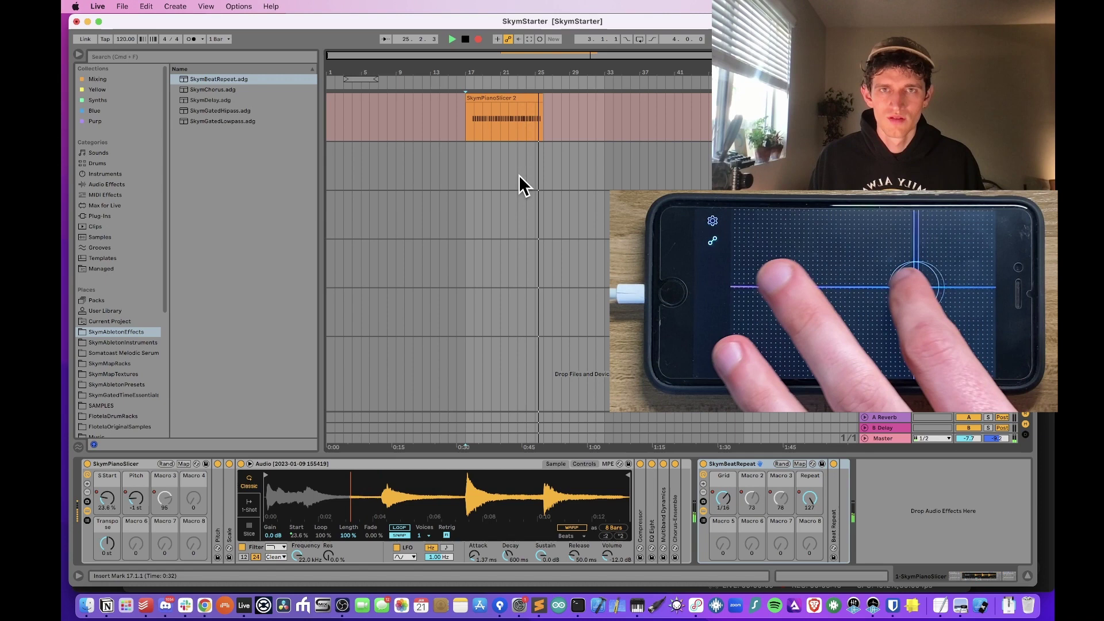
pyautogui.press('space')
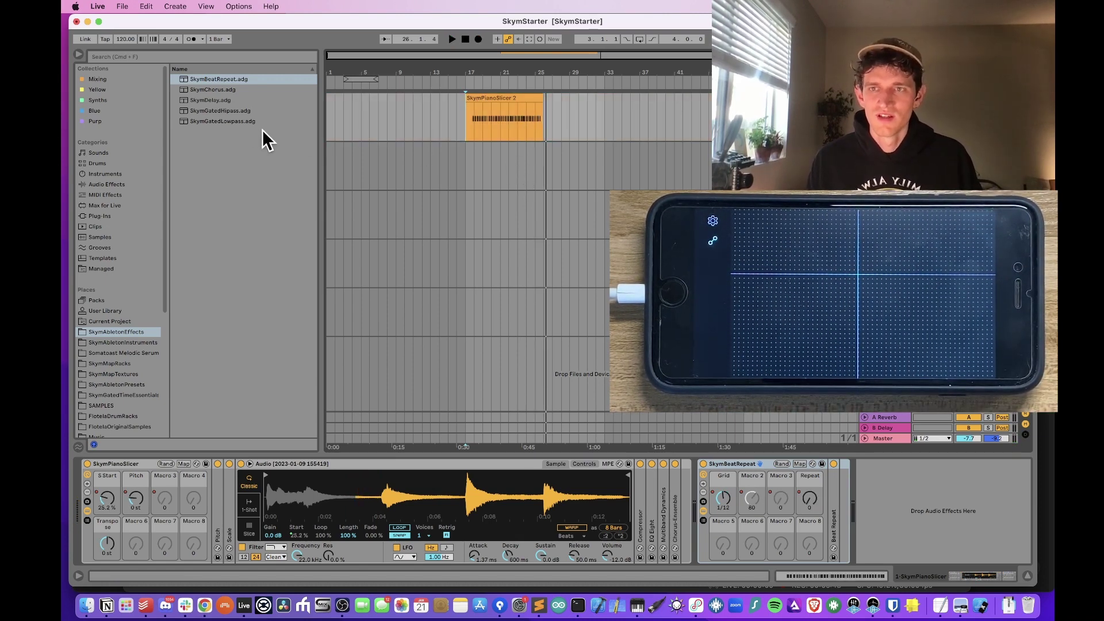
# Step: Load SkymGatedLowpass after SkymBeatRepeat, lock it to Control Surface 1, and play the arrangement
pyautogui.click(196, 89)
pyautogui.click(202, 101)
pyautogui.click(202, 112)
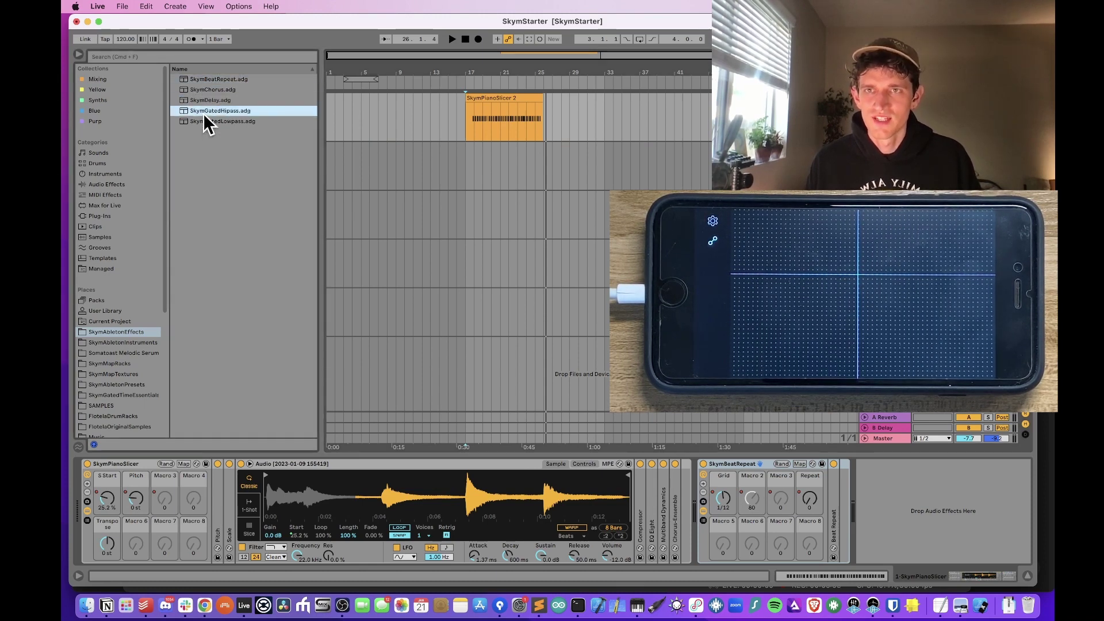
pyautogui.click(203, 120)
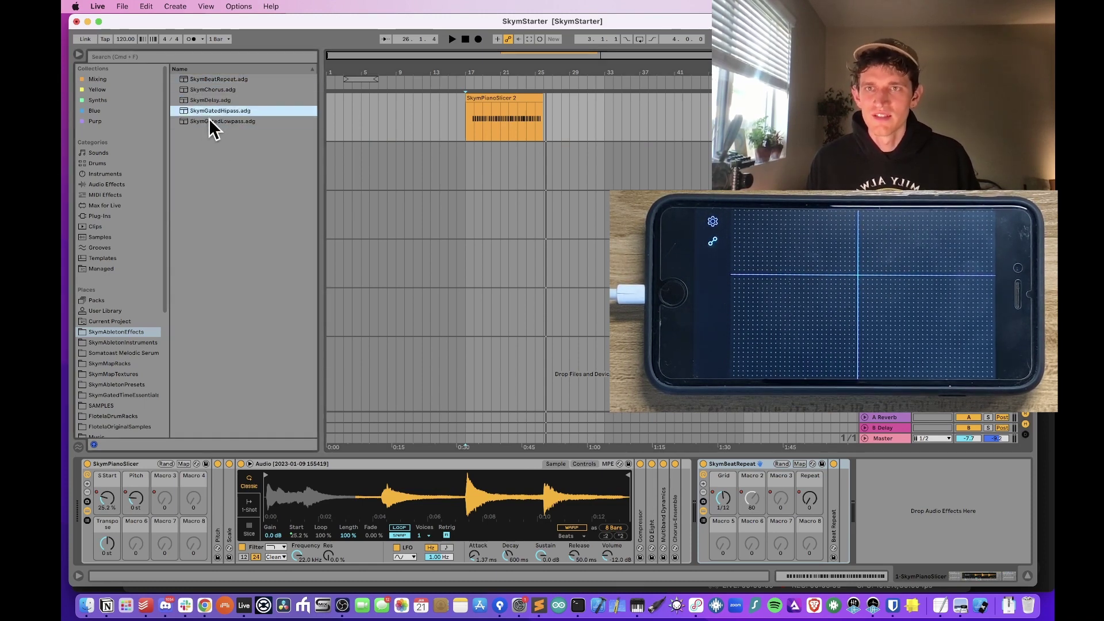
pyautogui.doubleClick(205, 121)
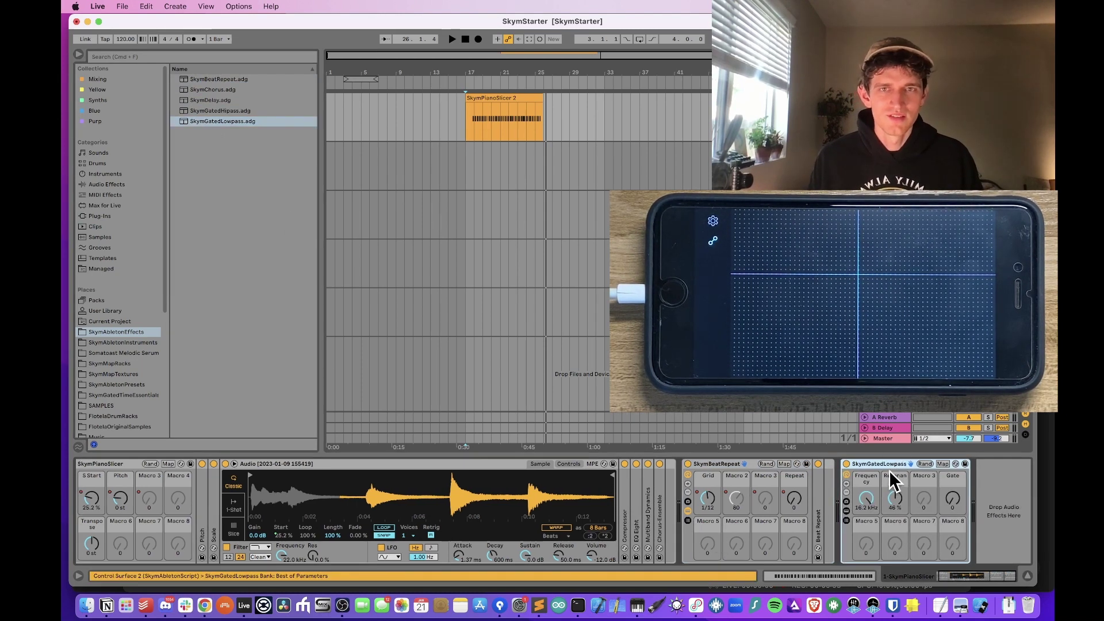
pyautogui.rightClick(886, 465)
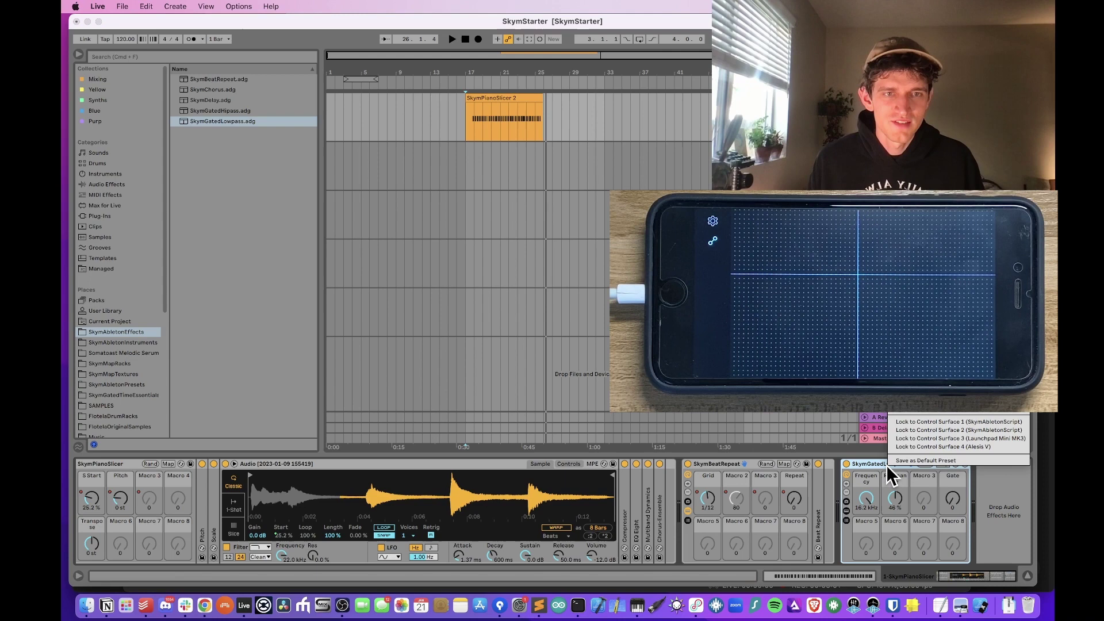
pyautogui.click(903, 421)
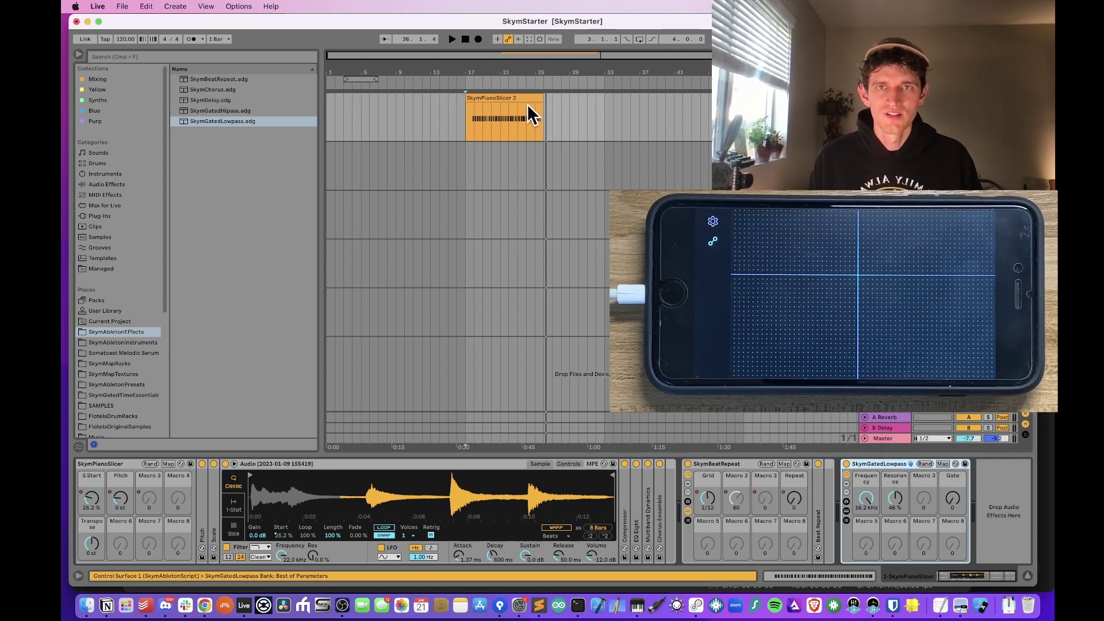
pyautogui.press('space')
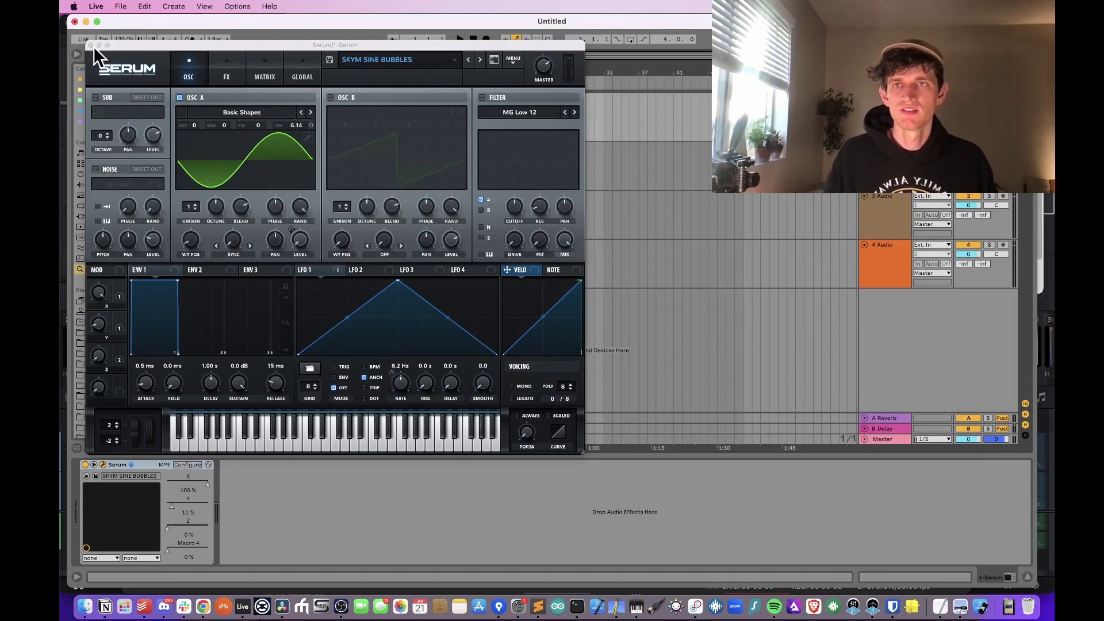
# Step: Close the Serum plugin window and bring the Finder download windows forward
pyautogui.click(90, 45)
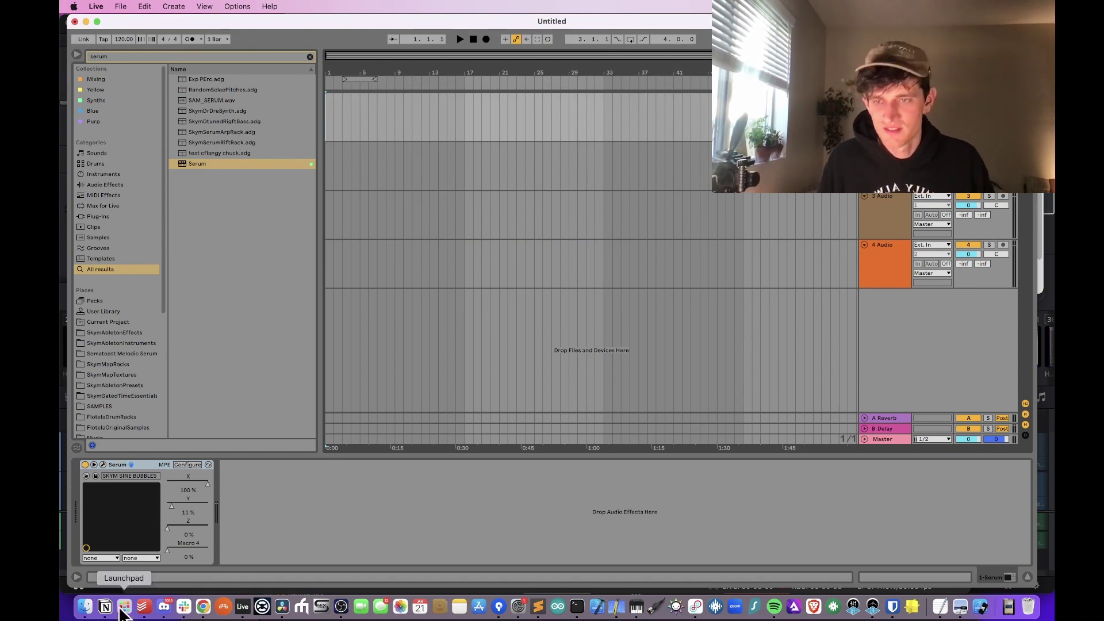
pyautogui.click(85, 606)
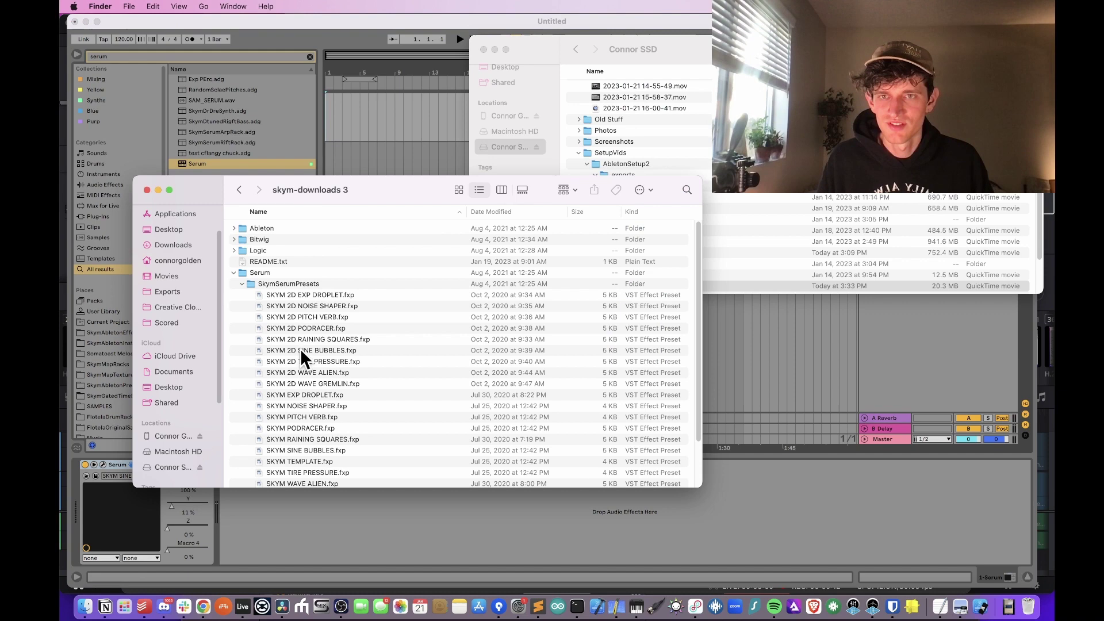
# Step: Look through the SkymSerumPresets folder in Finder, then return to Ableton Live
pyautogui.scroll(-3, 301, 362)
pyautogui.scroll(3, 301, 362)
pyautogui.click(781, 375)
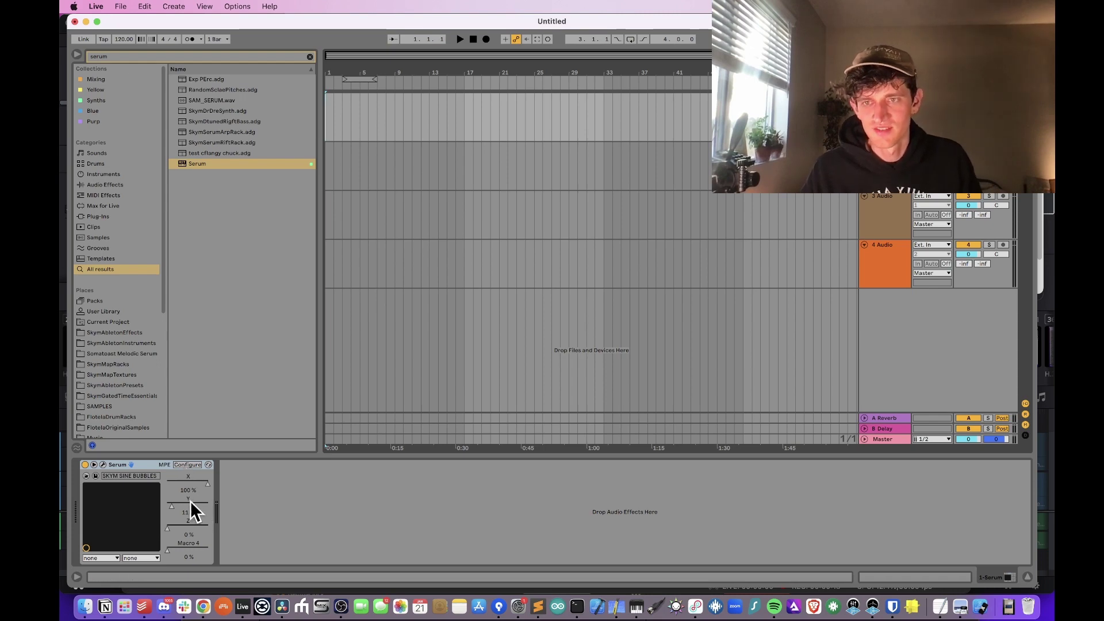
# Step: Open Serum's editor on SKYM SINE BUBBLES and turn on Configure for the X, Y, Z and Macro 4 values
pyautogui.click(104, 465)
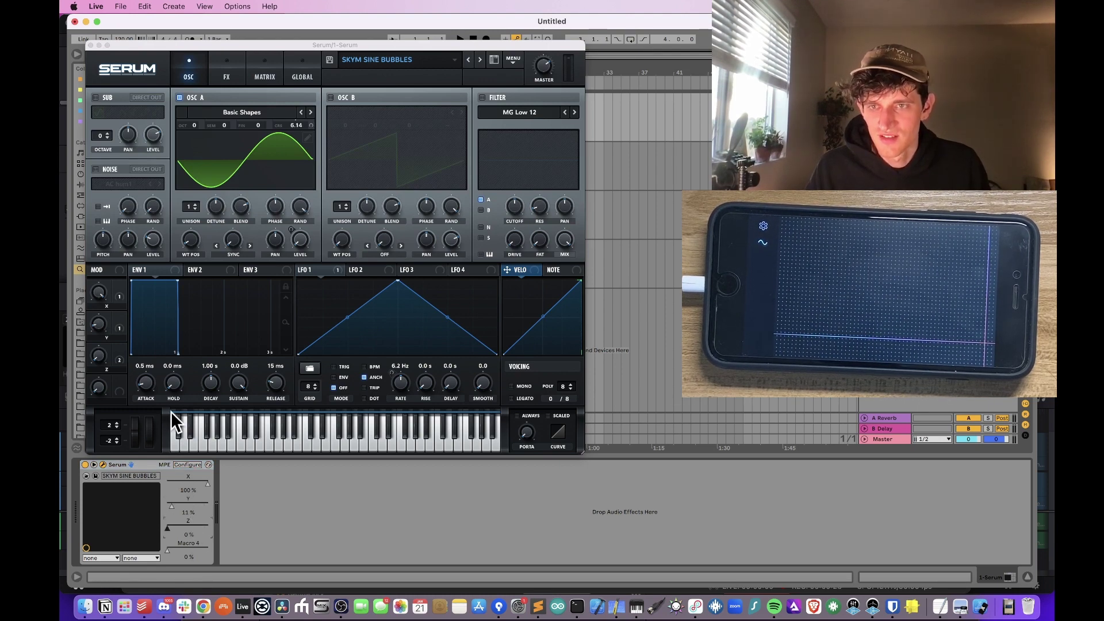
pyautogui.click(182, 465)
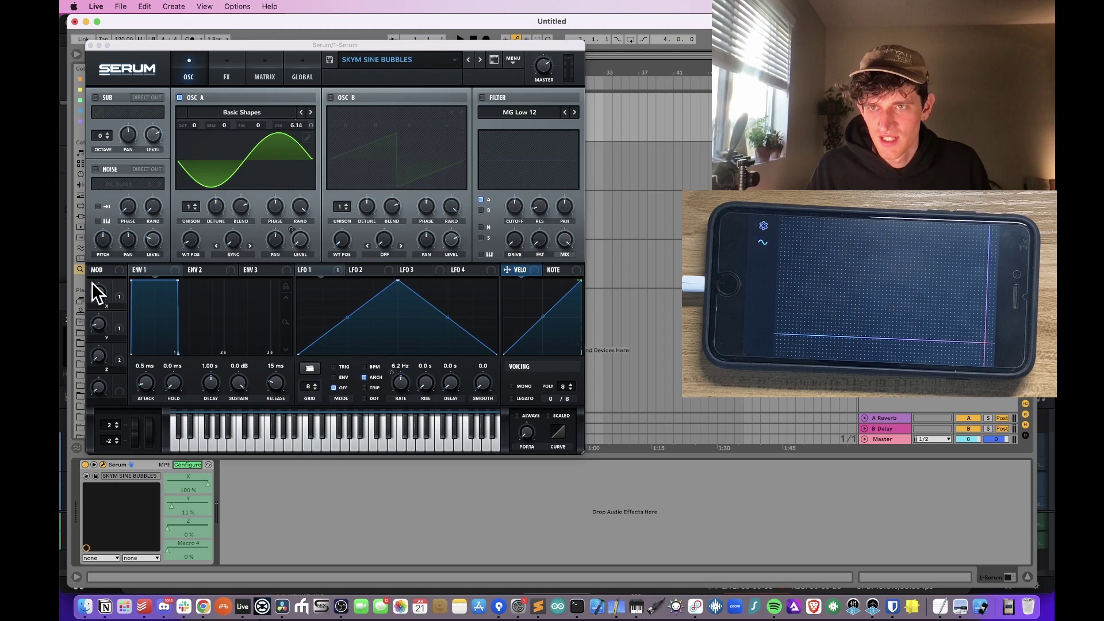
pyautogui.moveTo(100, 324)
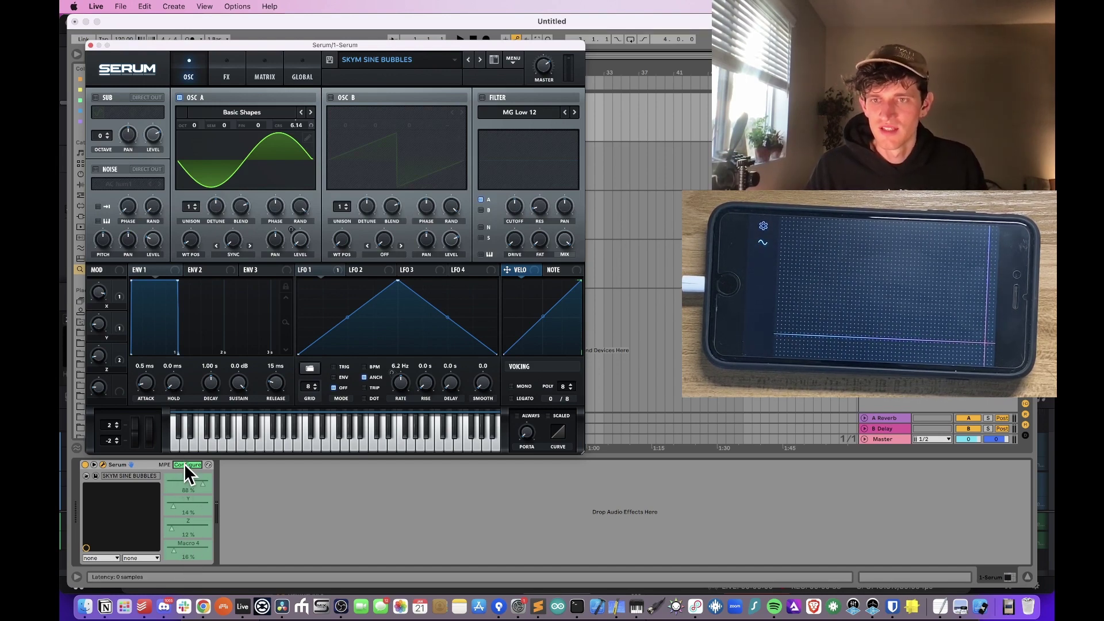
# Step: Lock Serum to Control Surface 1 (Skym) with Enable MPE Mode ticked
pyautogui.rightClick(138, 463)
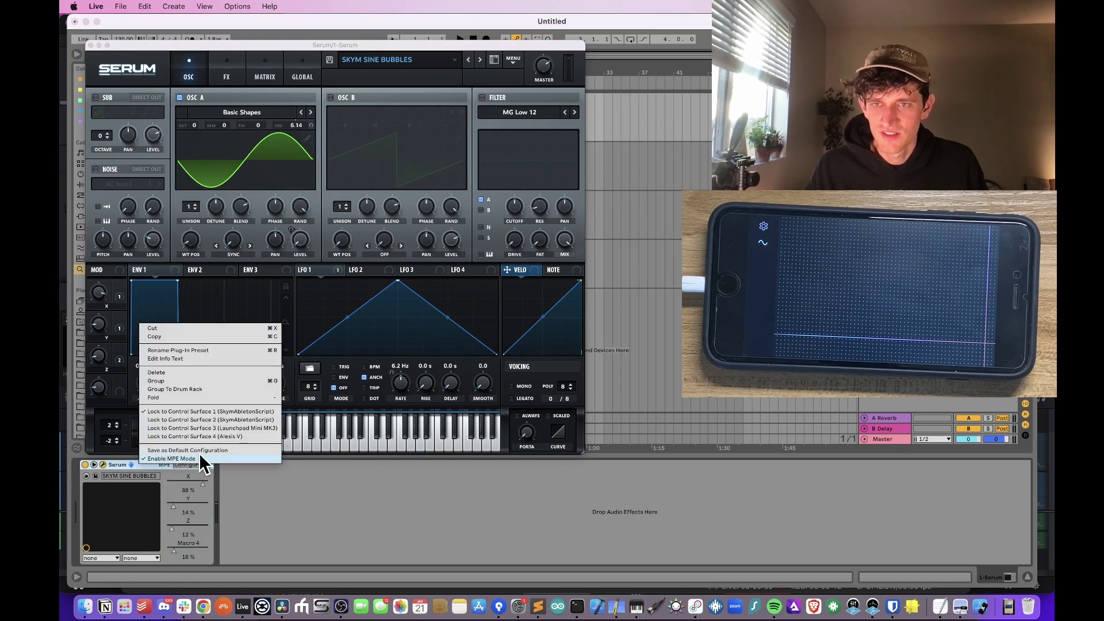
pyautogui.click(308, 506)
pyautogui.rightClick(133, 465)
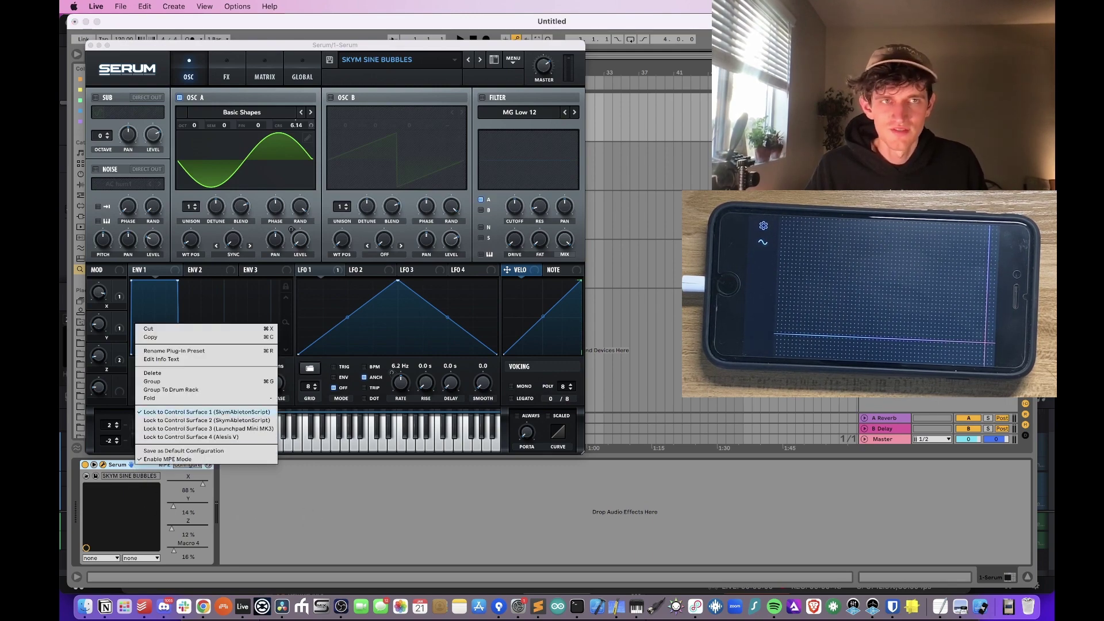
pyautogui.click(251, 412)
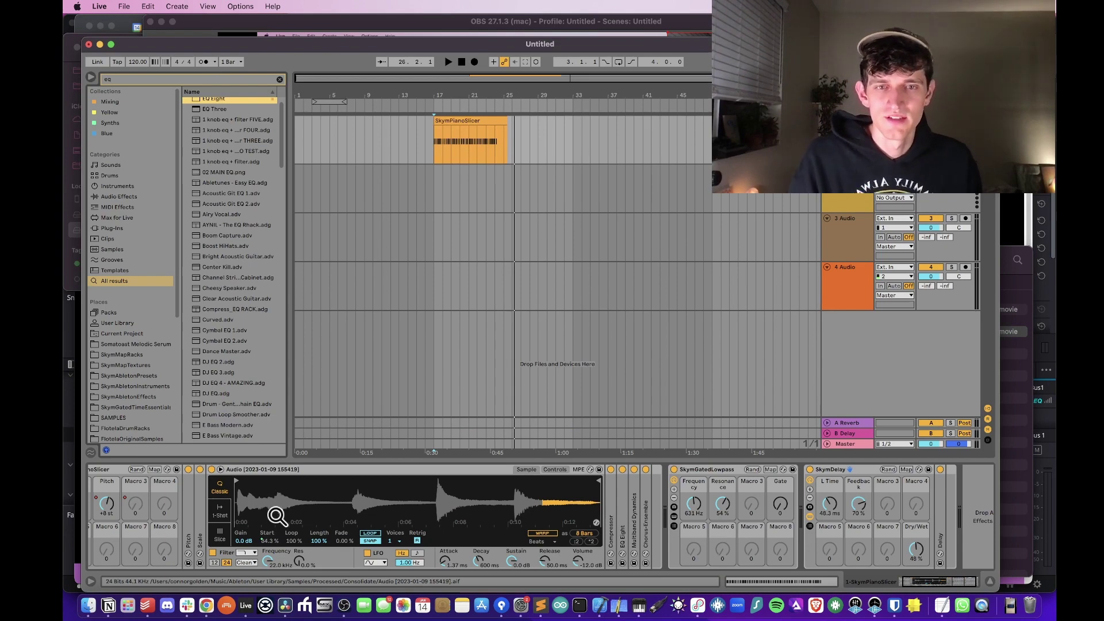
# Step: Switch from Ableton Live to Chrome's resguide.net presets page
pyautogui.click(204, 609)
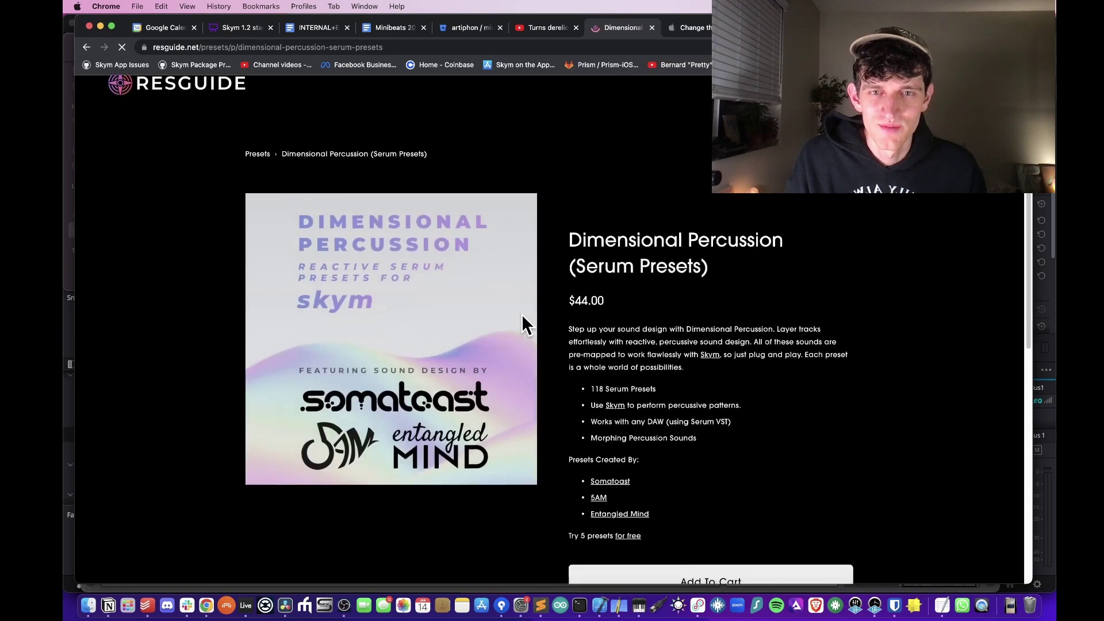
# Step: Scroll the Dimensional Percussion page to see its details and demo videos below Add To Cart
pyautogui.scroll(-3, 643, 293)
pyautogui.scroll(-2, 632, 322)
pyautogui.scroll(-2, 454, 426)
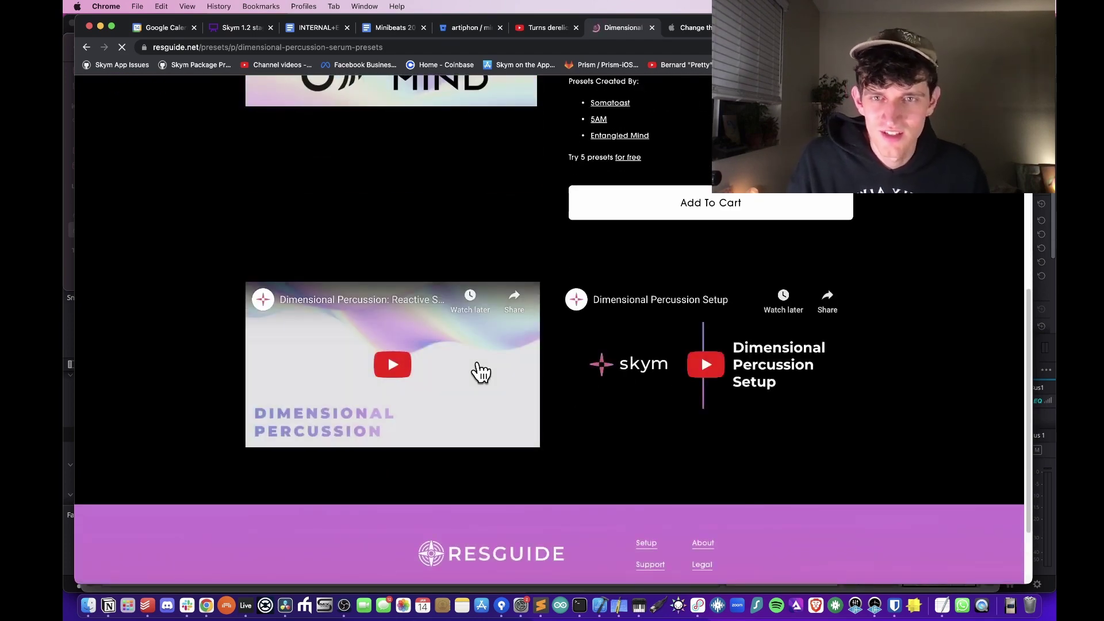
pyautogui.scroll(3, 246, 268)
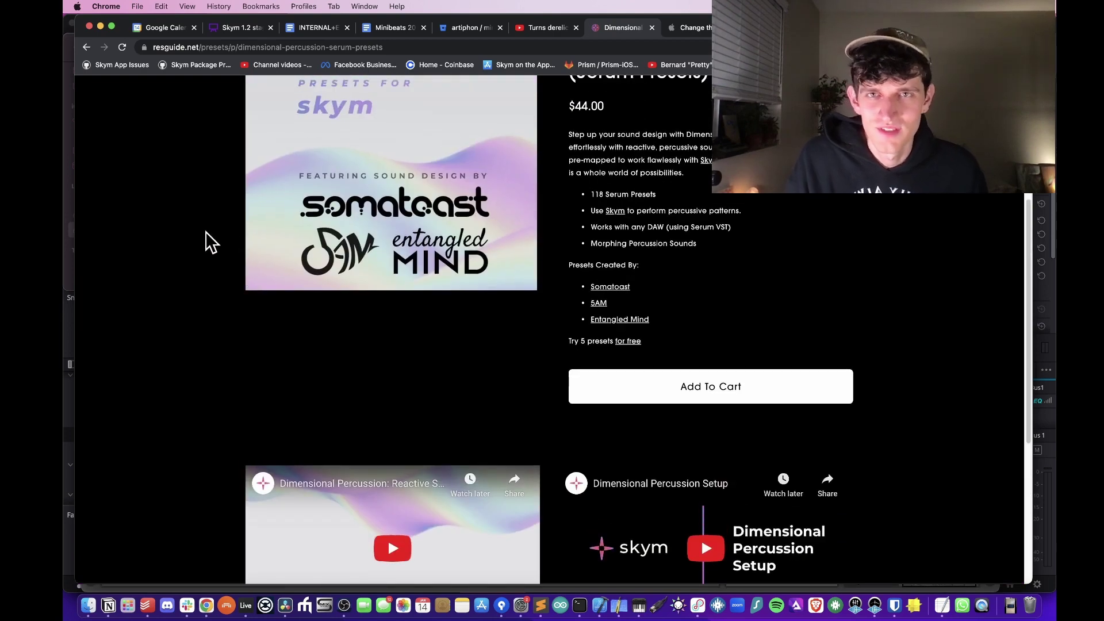